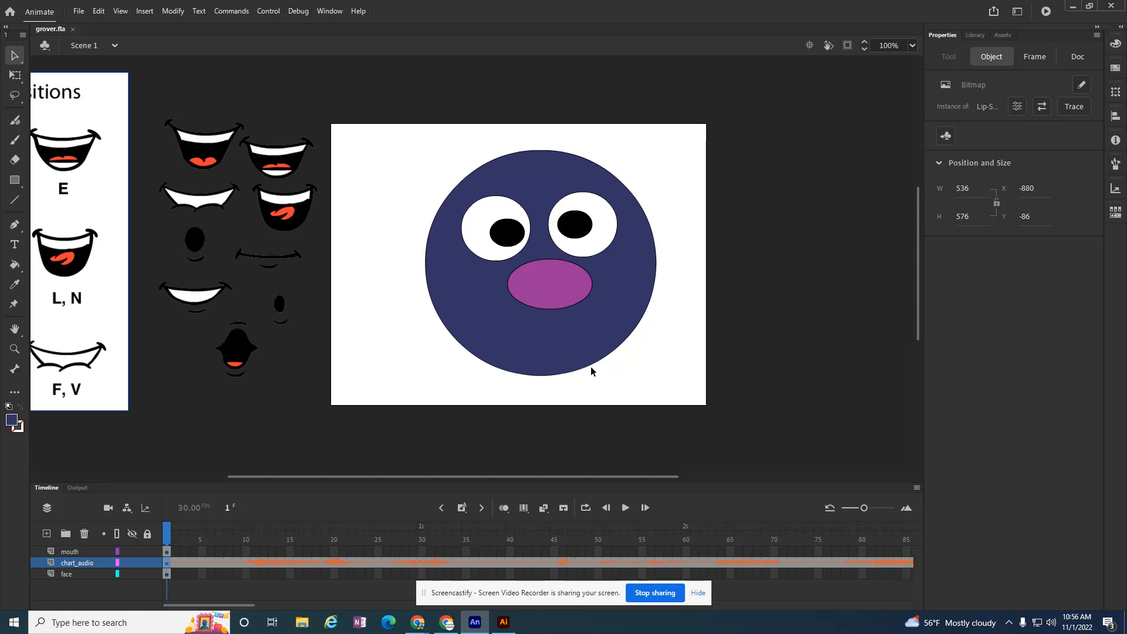
- Play the timeline audio from frame 1 to hear the speech, stop it, and return the playhead to frame 1
left_click(624, 508)
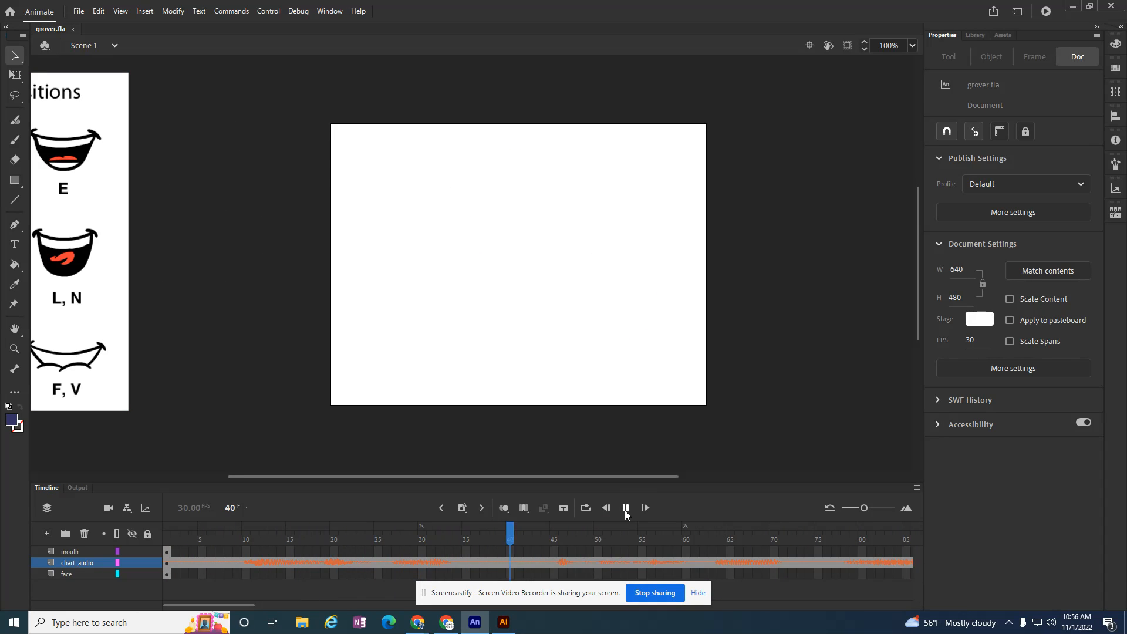
left_click(626, 508)
left_click_drag(657, 542, 165, 541)
key("Return")
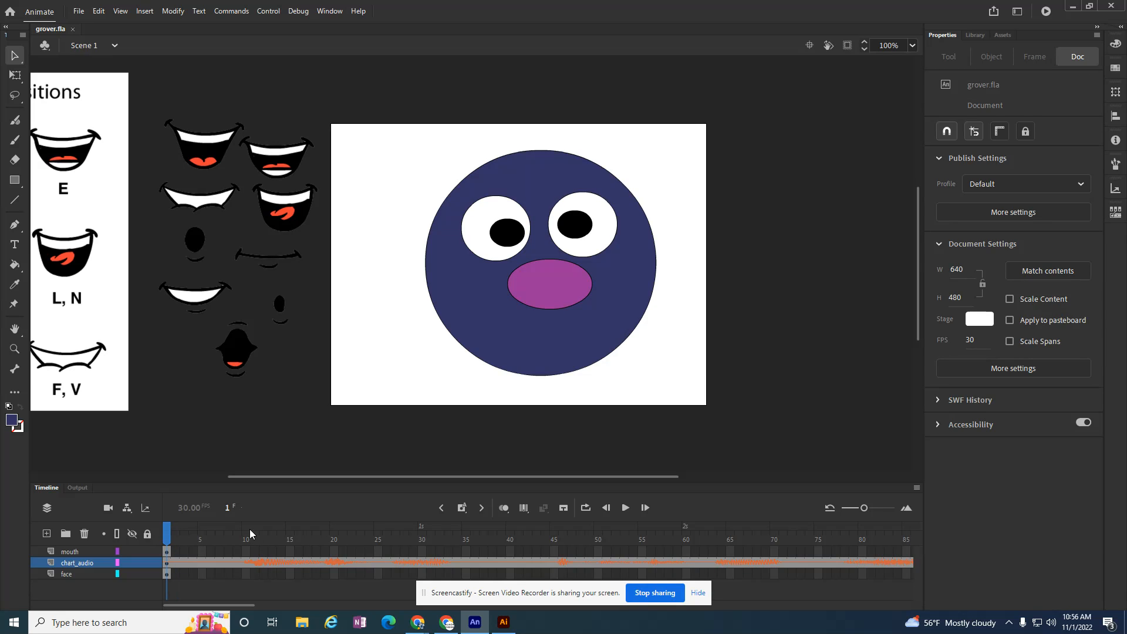
left_click_drag(515, 593, 556, 610)
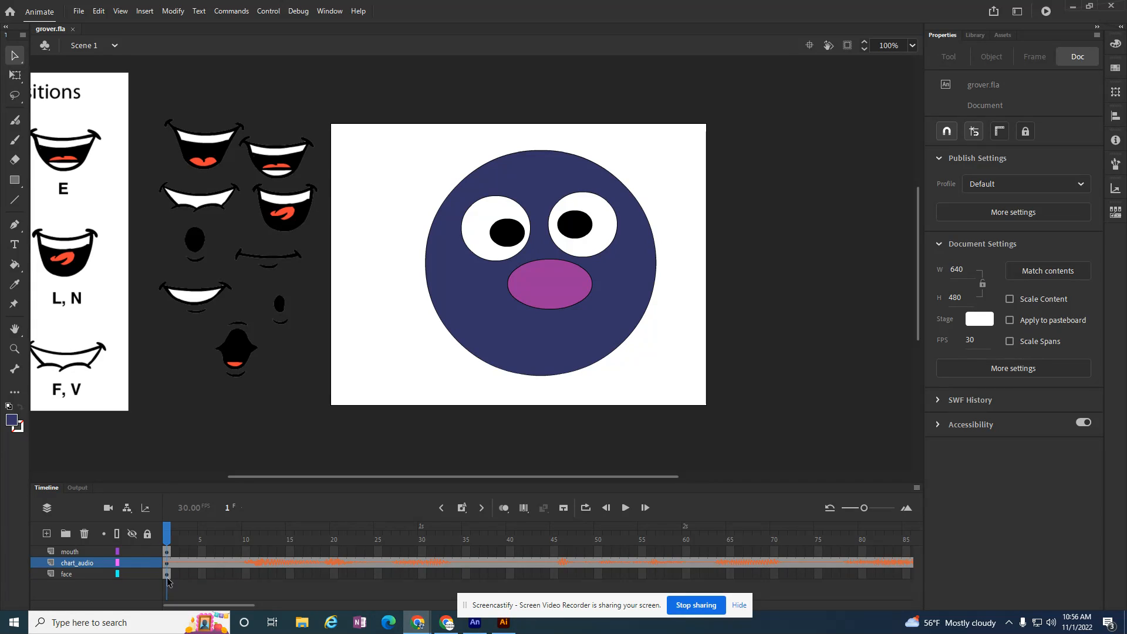
- Extend the face layer to the end of the audio with a keyframe at frame 109 and return to frame 1
left_click_drag(169, 535, 931, 543)
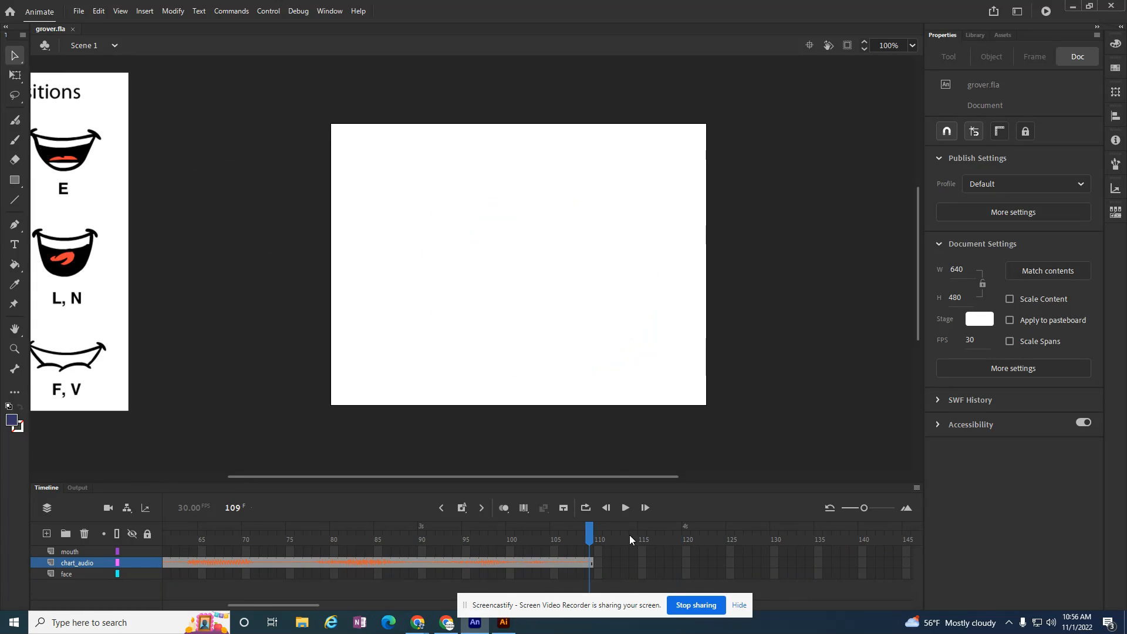
right_click(589, 575)
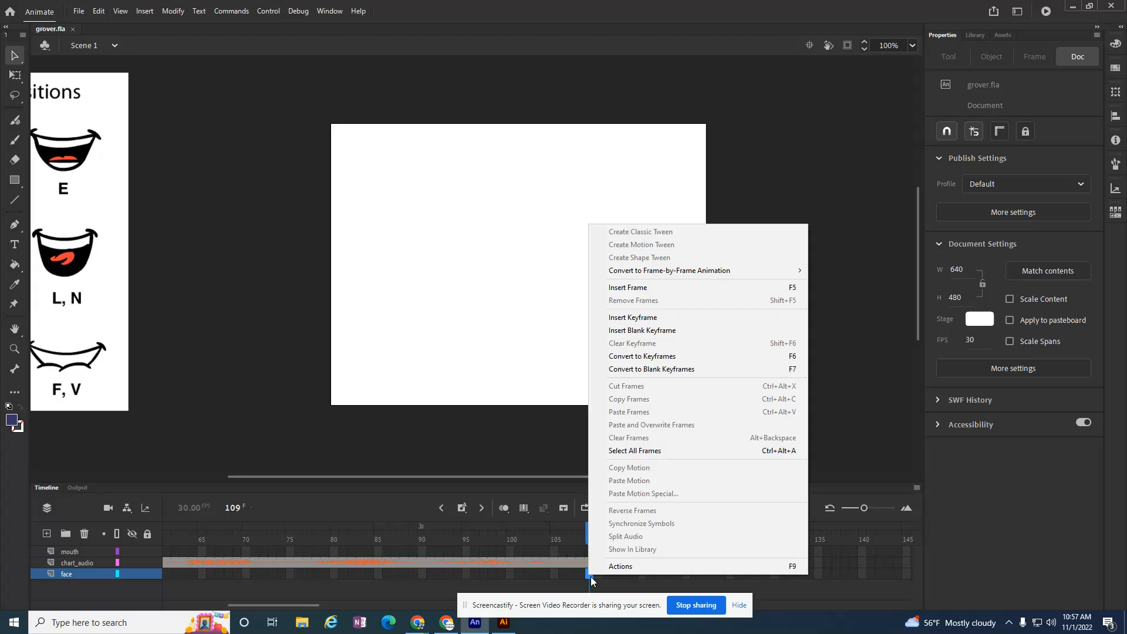
left_click(625, 317)
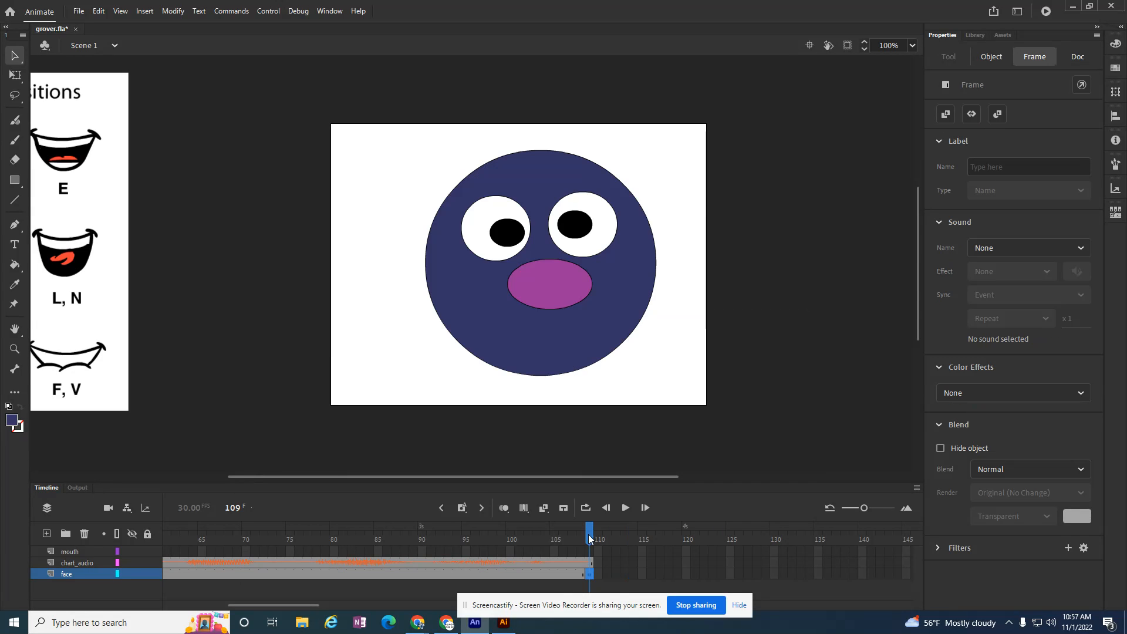
left_click_drag(588, 538, 167, 543)
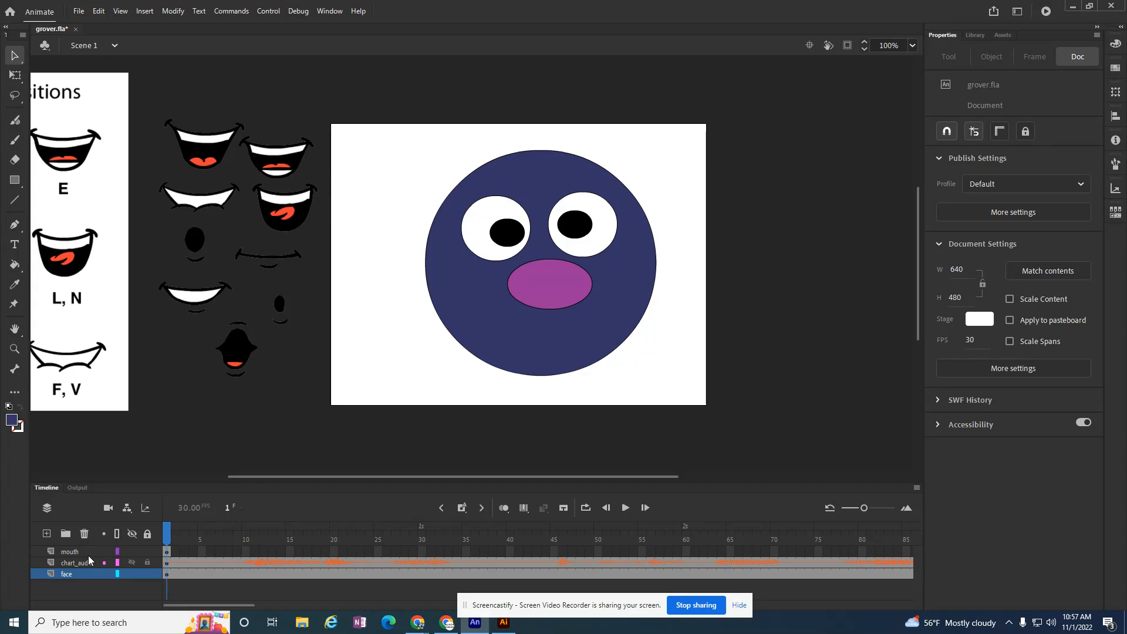
- Select the mouth layer, play part of the animation to hear its opening sounds, and return to frame 1
left_click(73, 551)
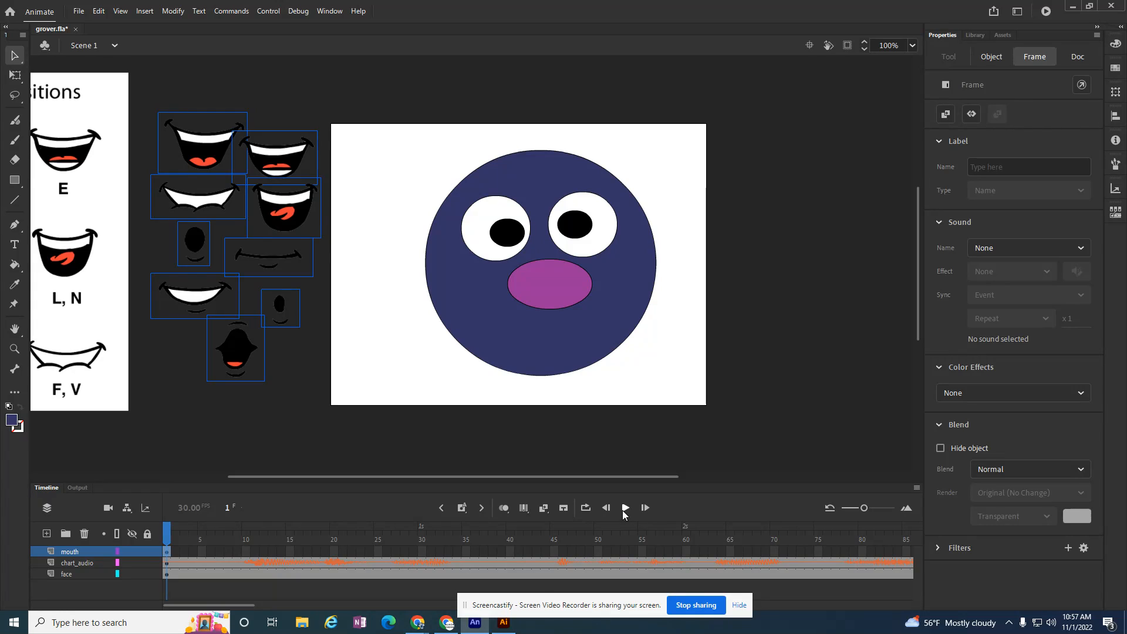
left_click(626, 508)
left_click(625, 508)
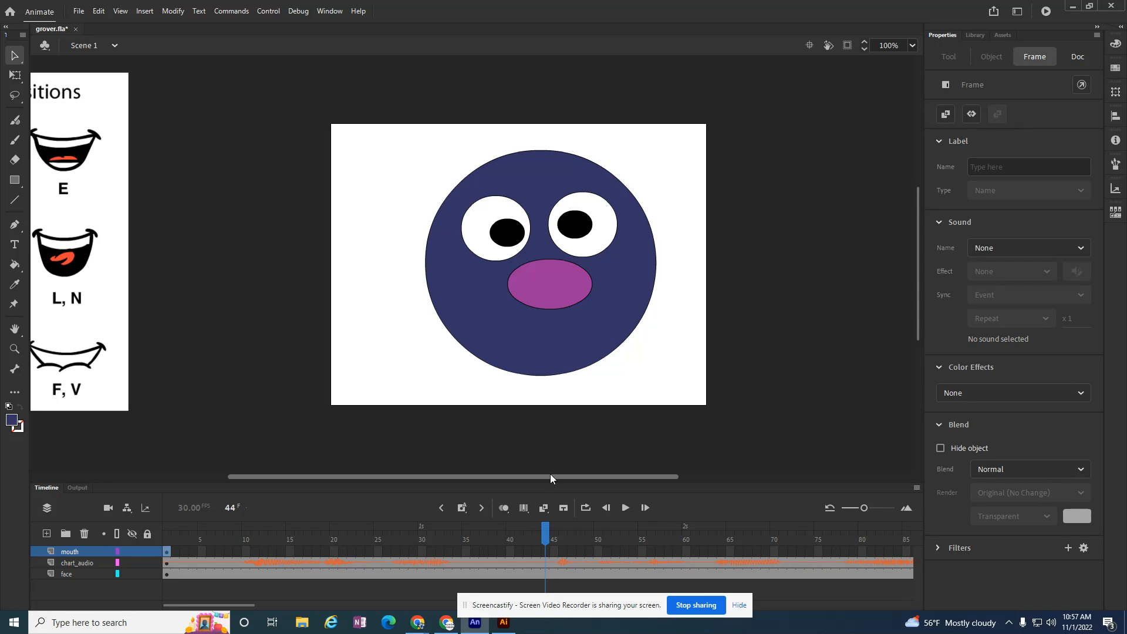
left_click_drag(540, 534, 154, 541)
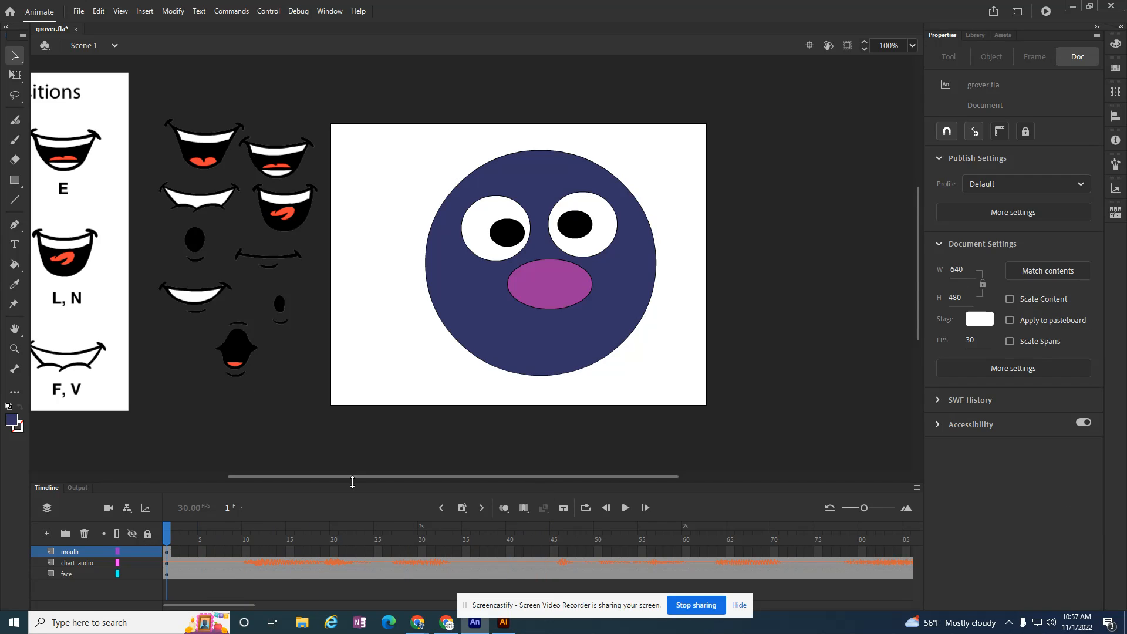
- At frame 1 of the mouth layer, place the closed M, B, P mouth below the nose at about X 287, Y 317
left_click_drag(386, 478, 213, 485)
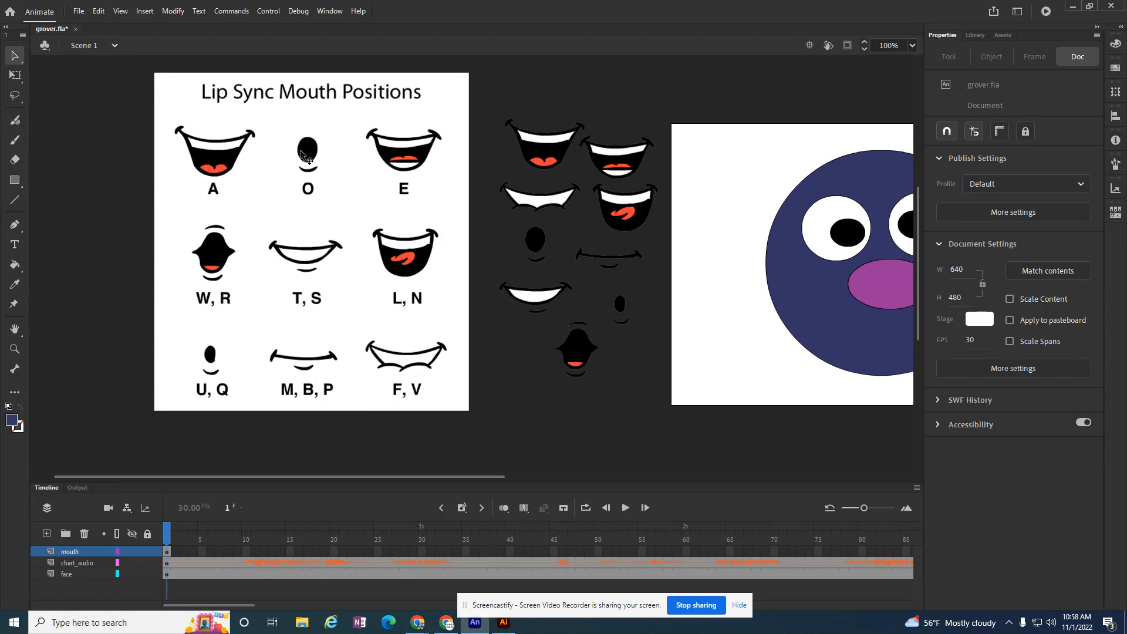
left_click_drag(367, 477, 445, 482)
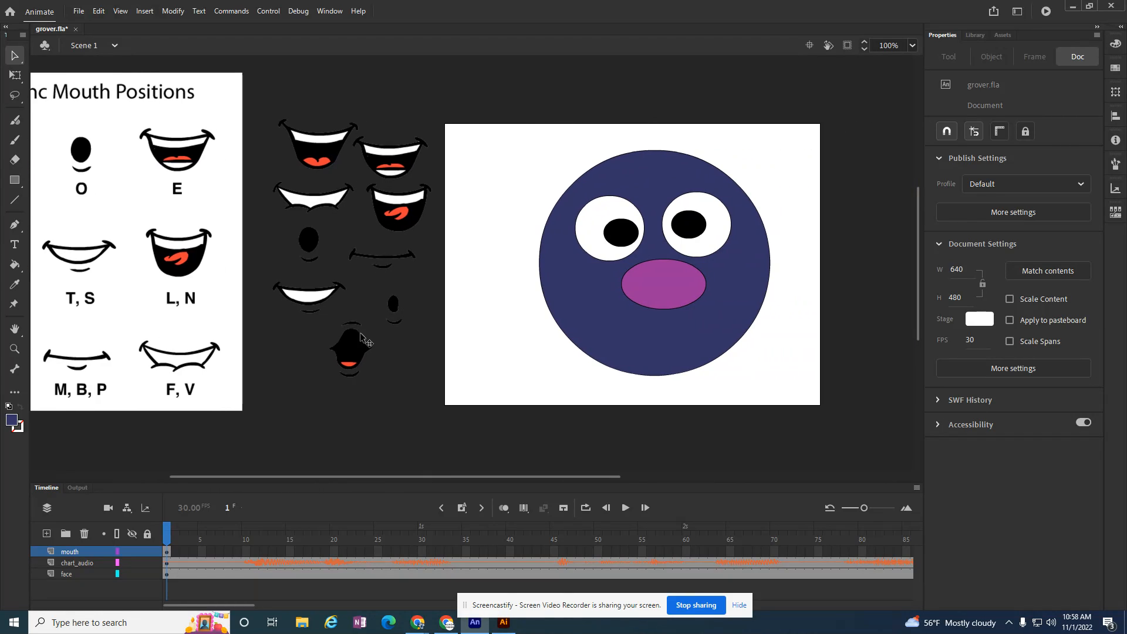
left_click_drag(321, 479, 334, 479)
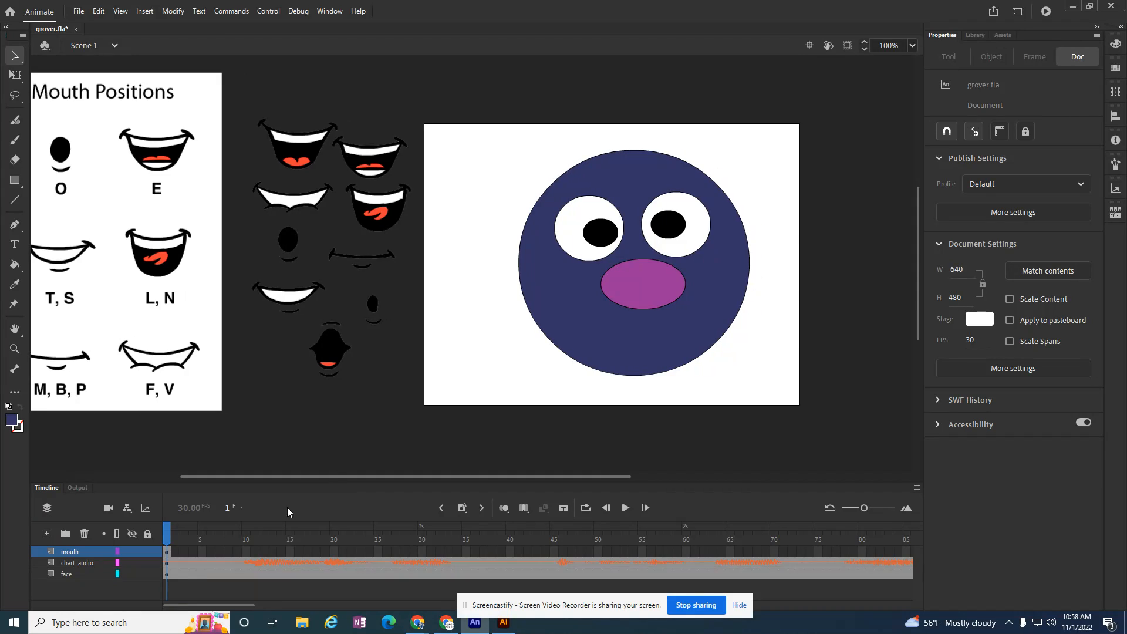
left_click(168, 552)
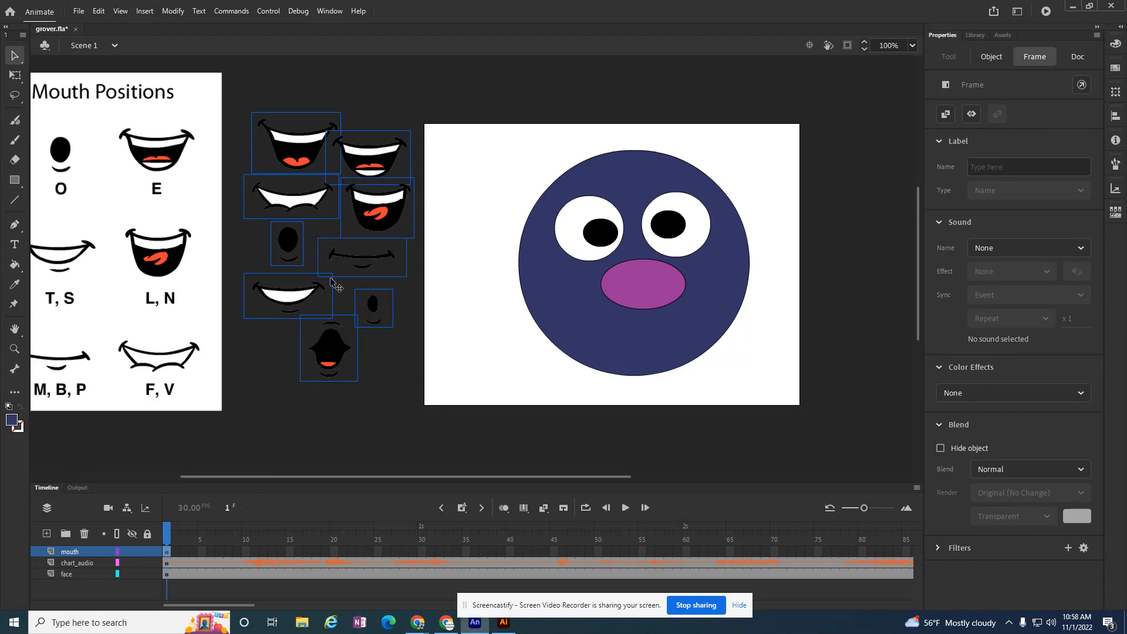
left_click(250, 418)
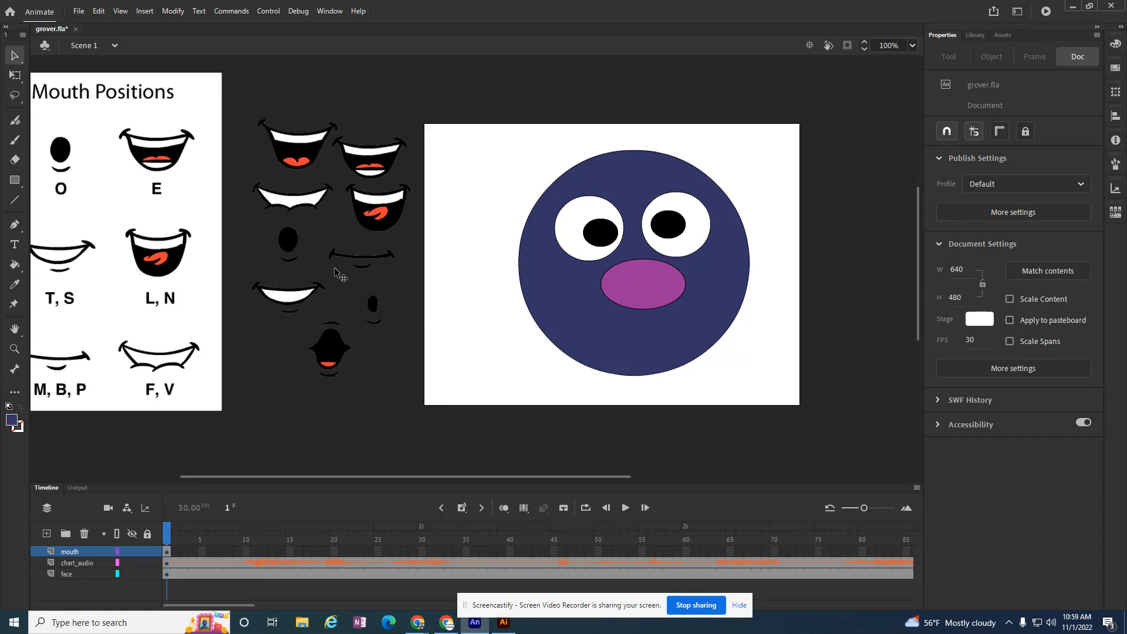
left_click(357, 255)
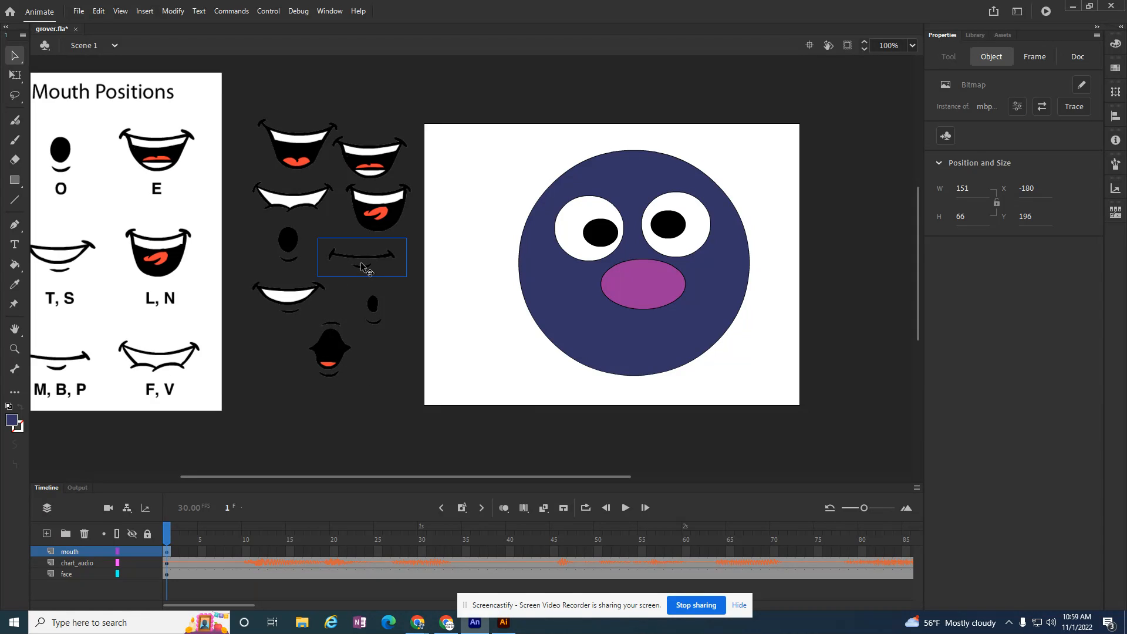
left_click_drag(359, 256, 633, 327)
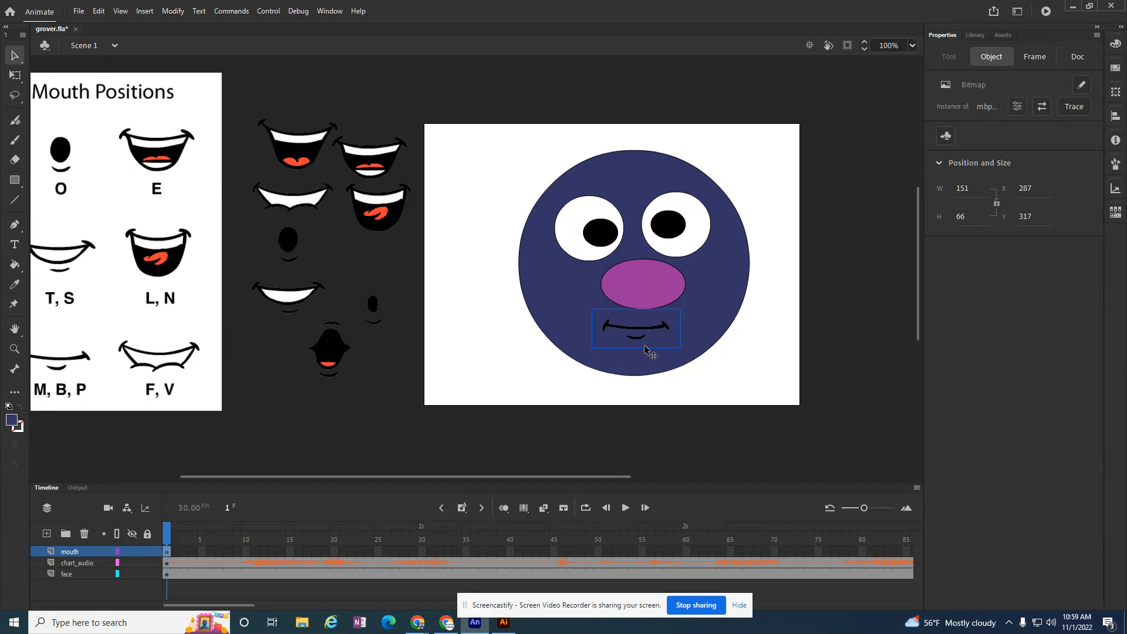
- Insert keyframes at frames 9 and 10 of the mouth layer and clear the selection of mouths
right_click(236, 550)
left_click(301, 293)
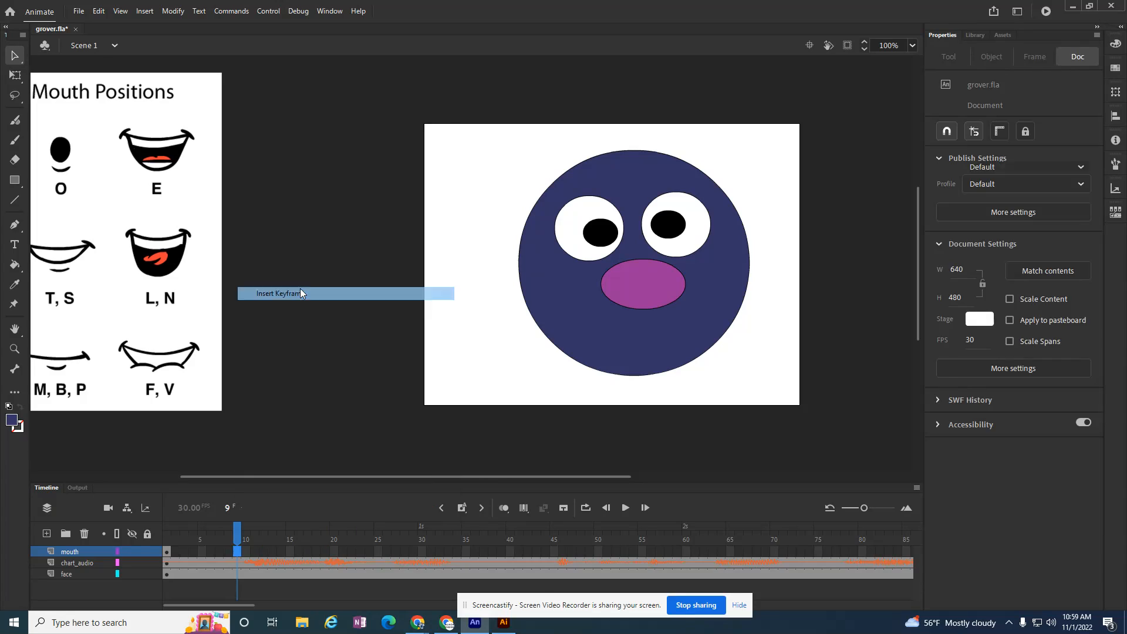
mouse_move(225, 544)
left_mouse_down()
mouse_move(208, 544)
mouse_move(235, 545)
left_mouse_up()
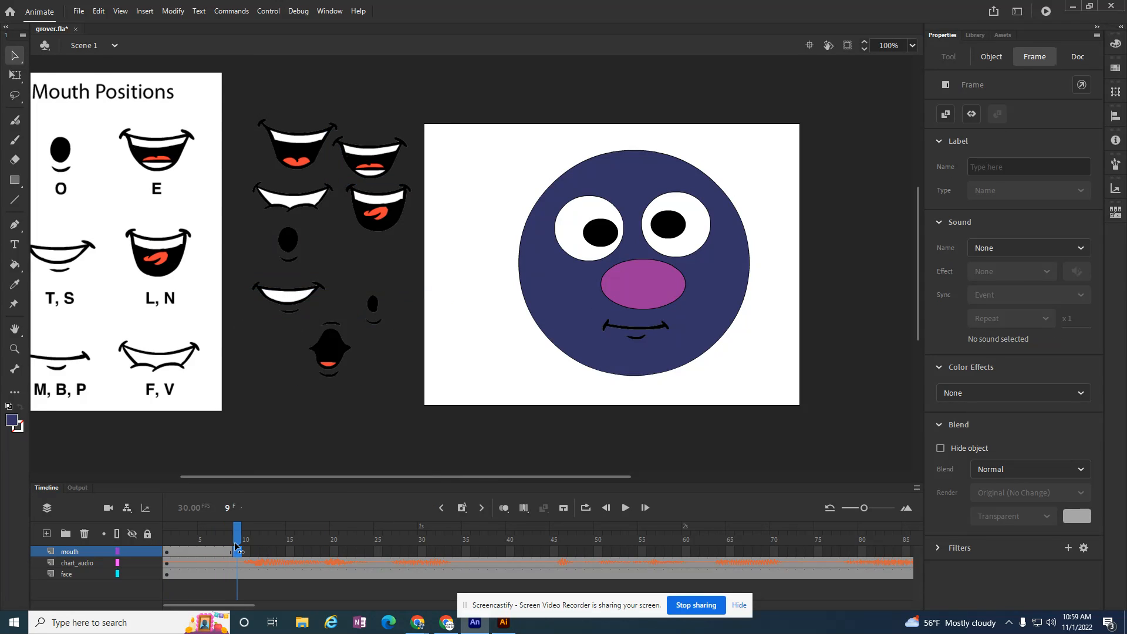
left_click(267, 587)
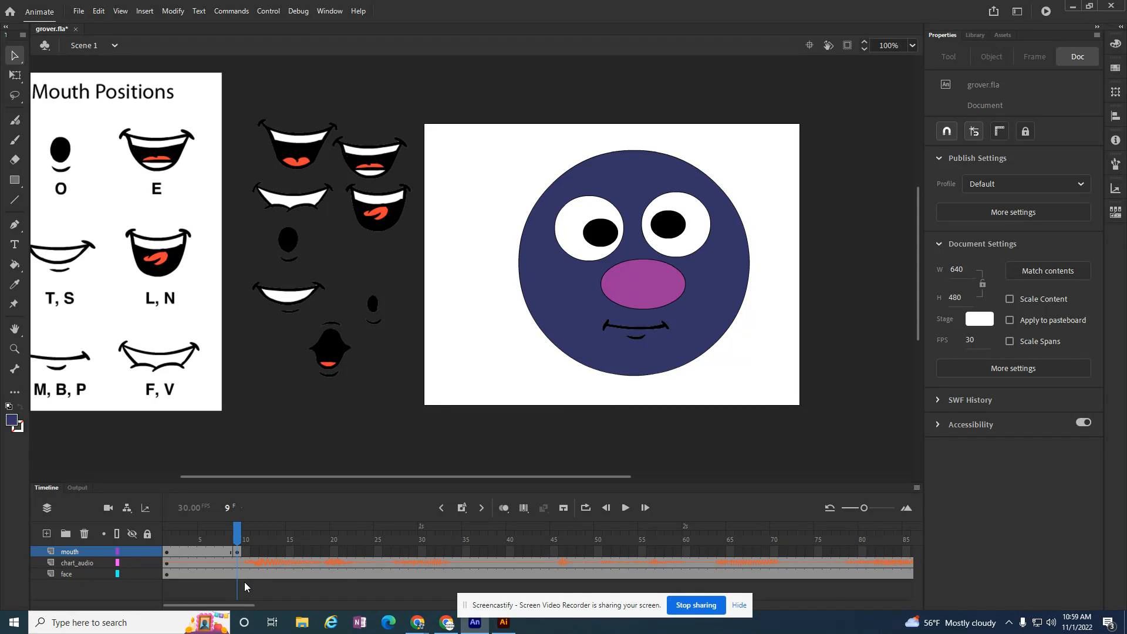
right_click(247, 552)
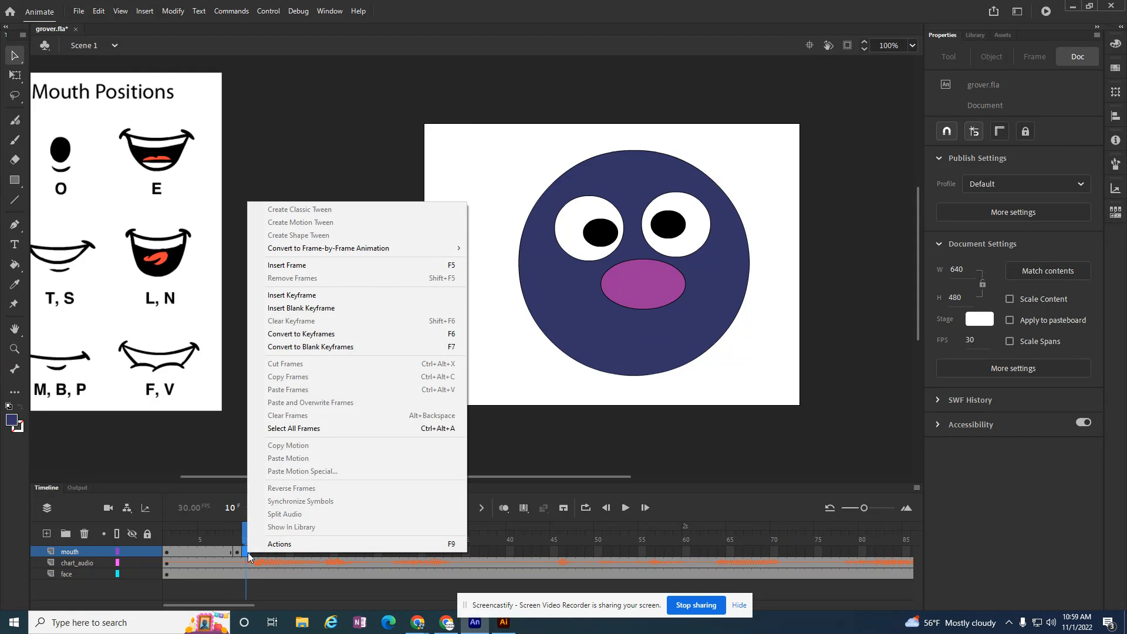
left_click(294, 296)
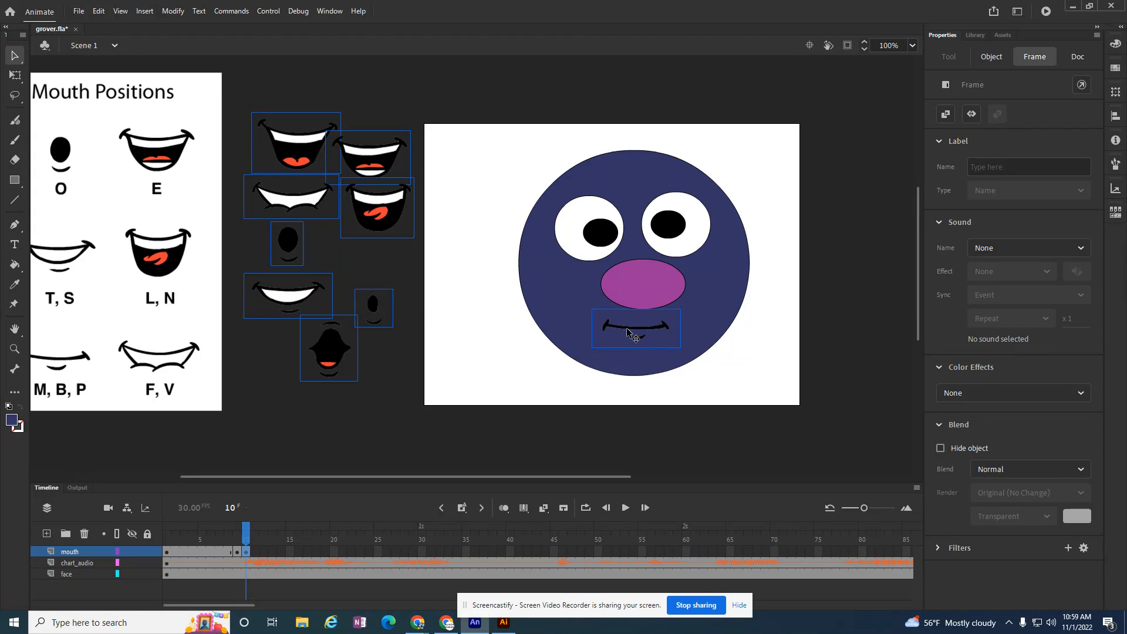
left_click(452, 91)
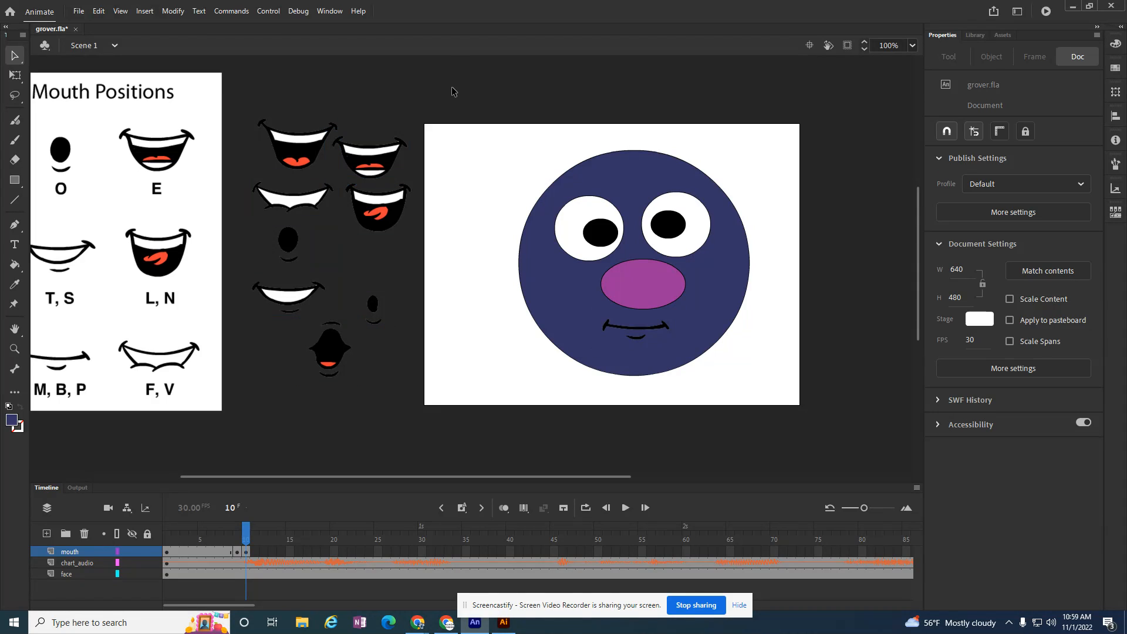
- At frame 10, place the E mouth on the face at about X 287, Y 317 and move the M, B, P mouth back off the stage
left_click(376, 170)
left_click_drag(376, 186, 637, 344)
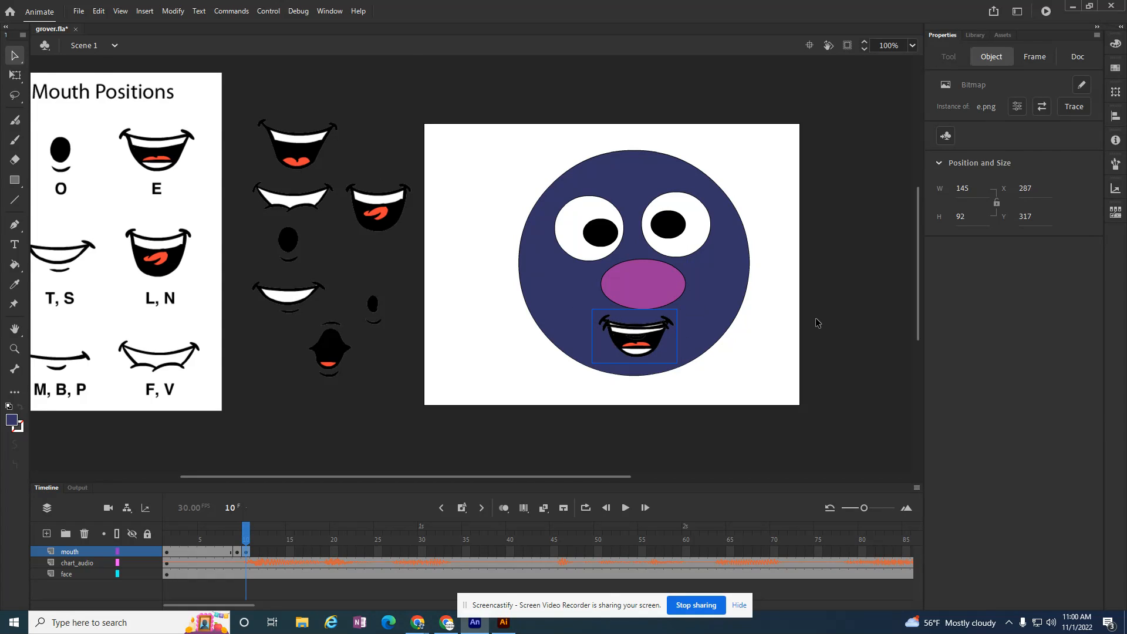
left_click(850, 287)
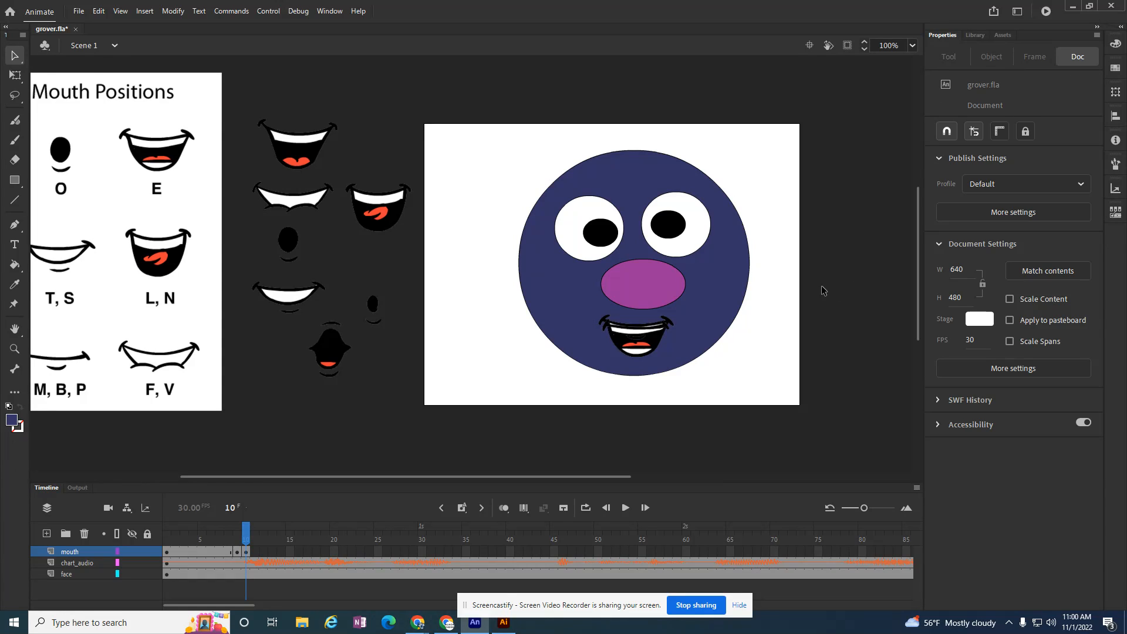
left_click(663, 332)
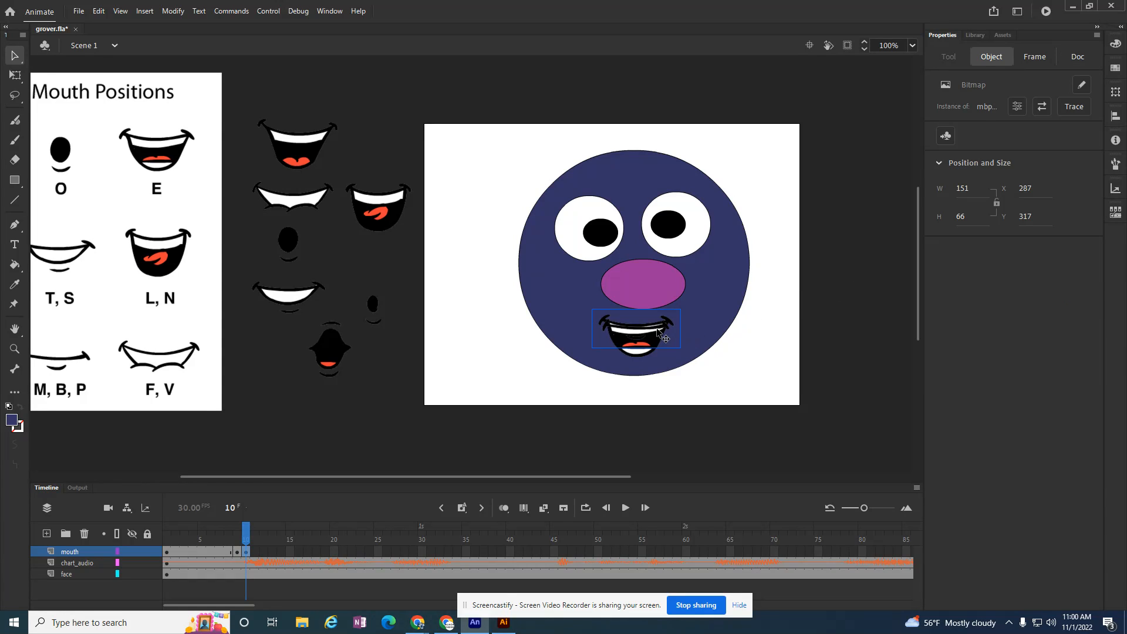
left_click_drag(656, 328, 381, 249)
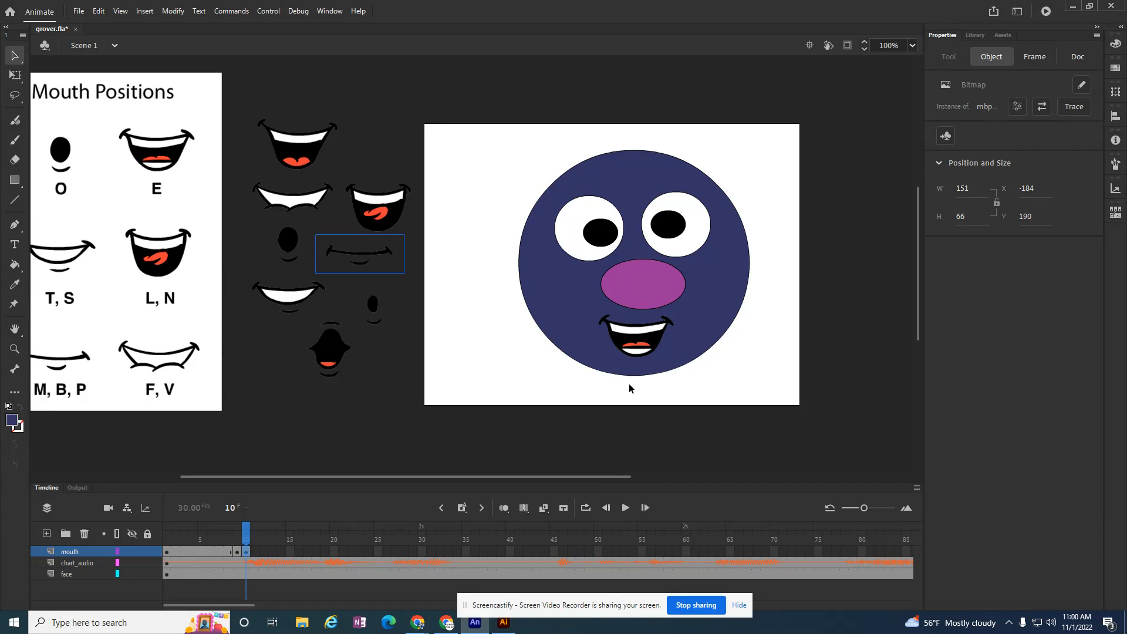
- Insert keyframes at frames 18 and 19 of the mouth layer and deselect the mouth images
right_click(316, 553)
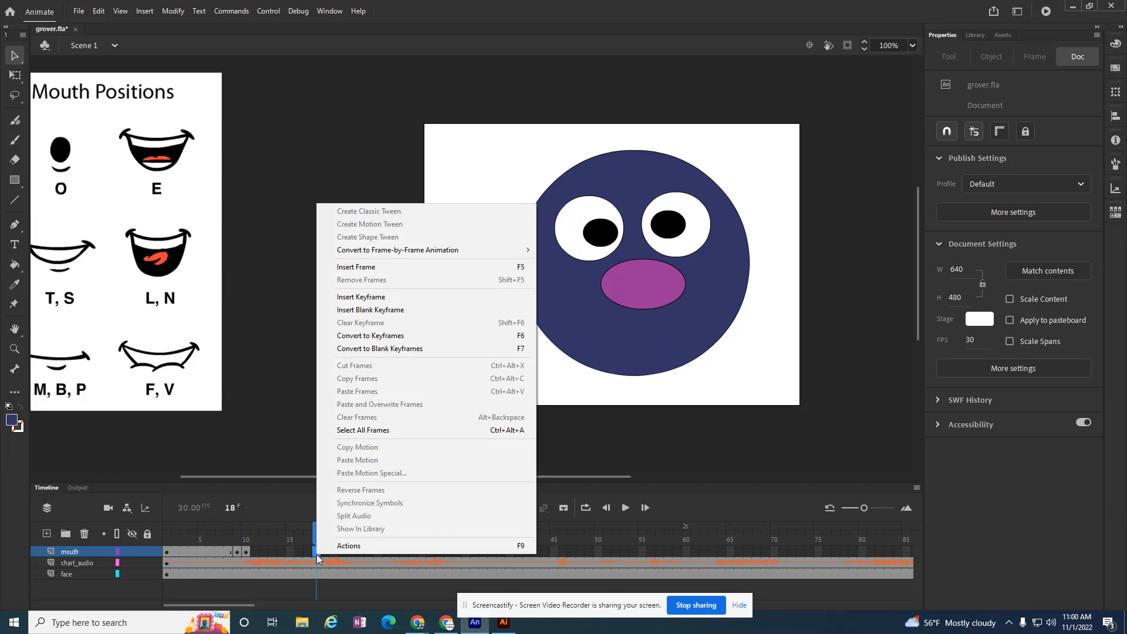
left_click(404, 298)
mouse_move(319, 535)
left_mouse_down()
mouse_move(165, 558)
mouse_move(300, 565)
mouse_move(323, 562)
mouse_move(321, 552)
left_mouse_up()
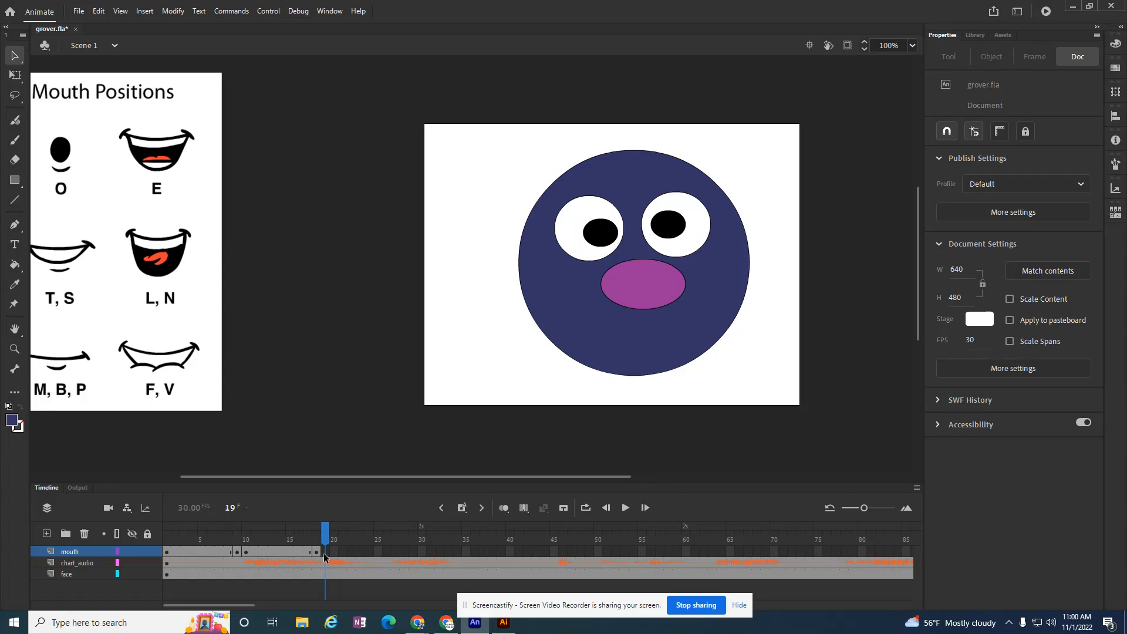
right_click(326, 556)
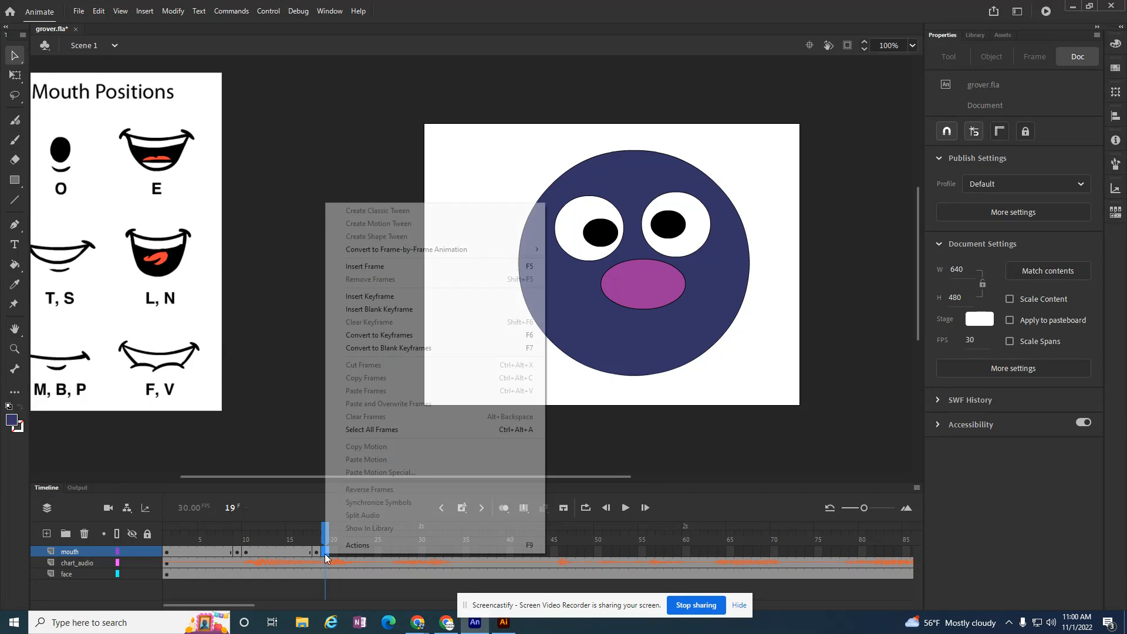
left_click(403, 298)
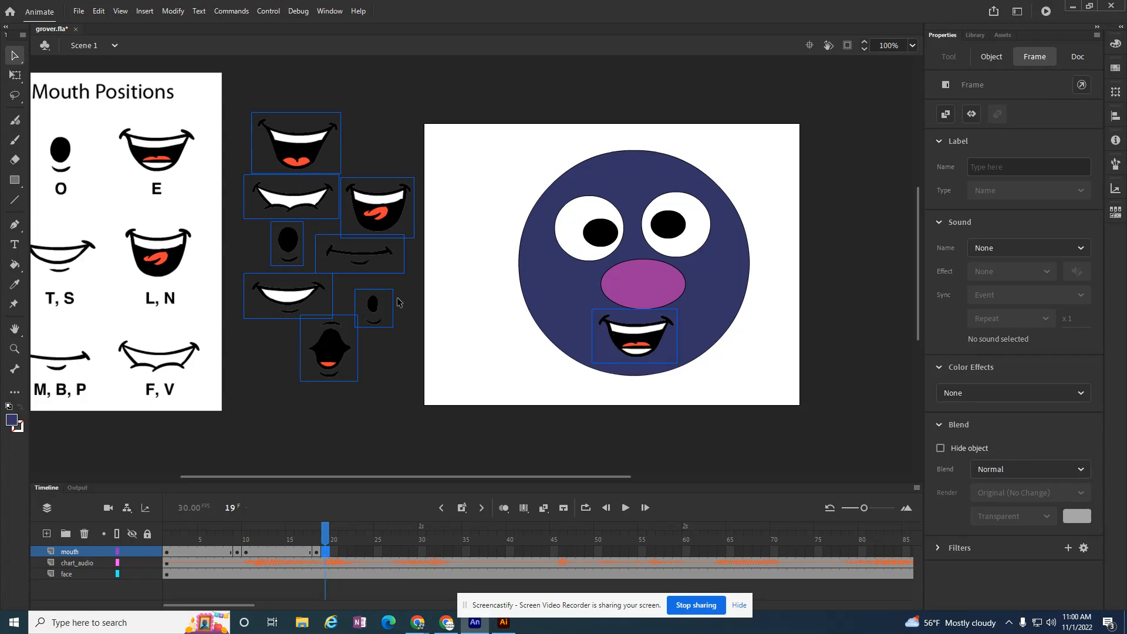
left_click(382, 101)
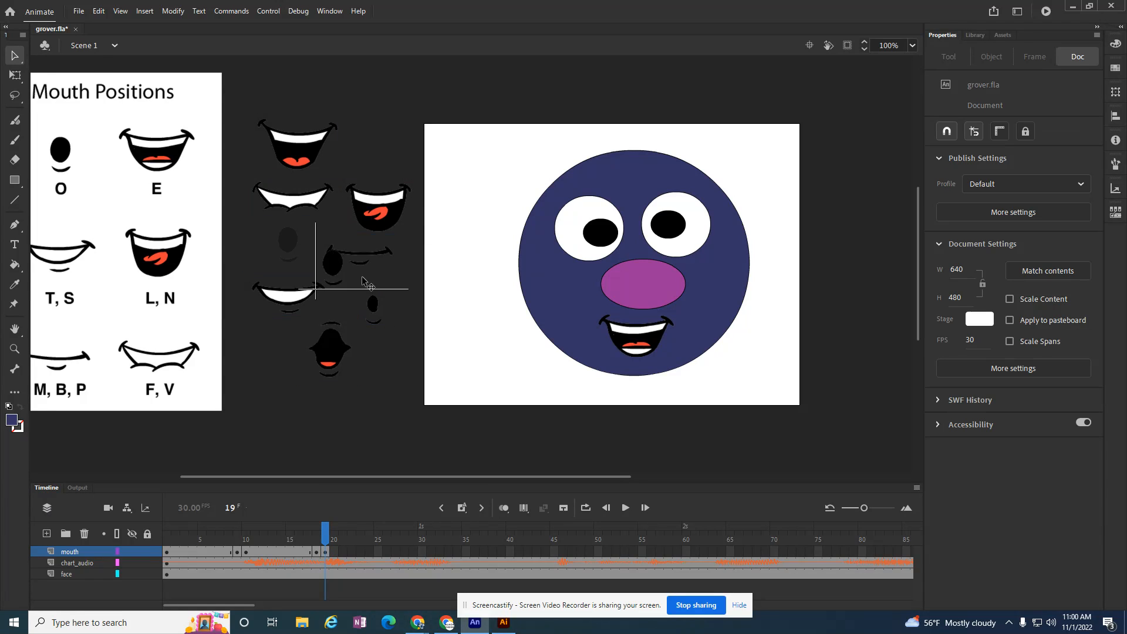
- At frame 19, place the O mouth on the face at about X 331, Y 334 and move the E mouth back off the stage
left_click_drag(361, 276, 641, 348)
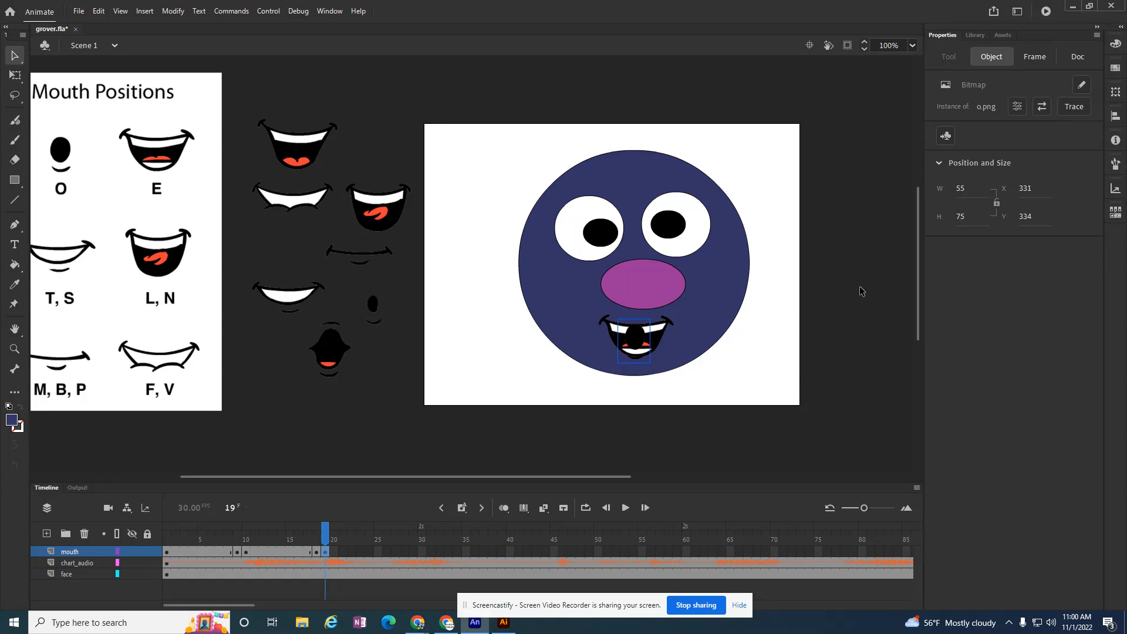
left_click(838, 270)
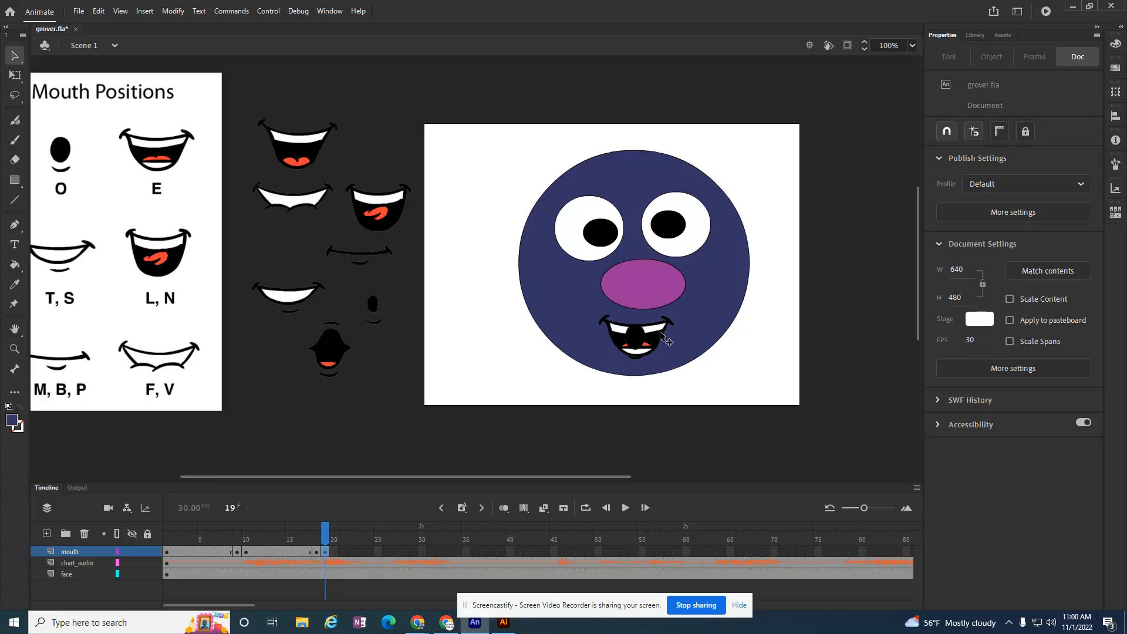
left_click_drag(663, 336, 401, 148)
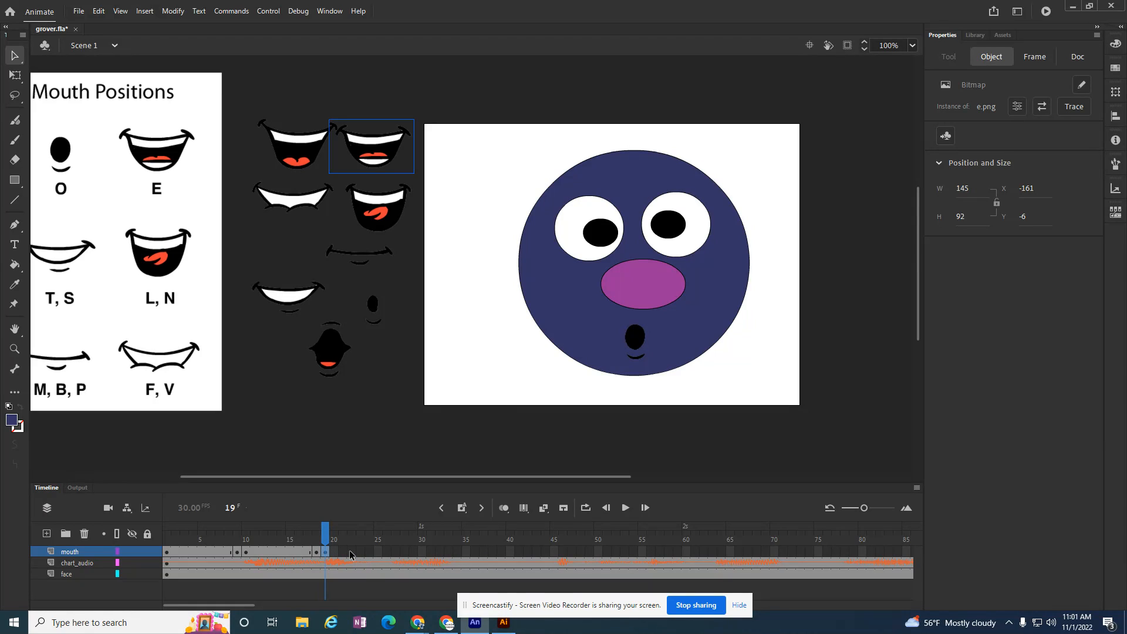
- Insert a keyframe at frame 22 of the mouth layer and play the animation from frame 1 to check the lip sync
left_click(353, 551)
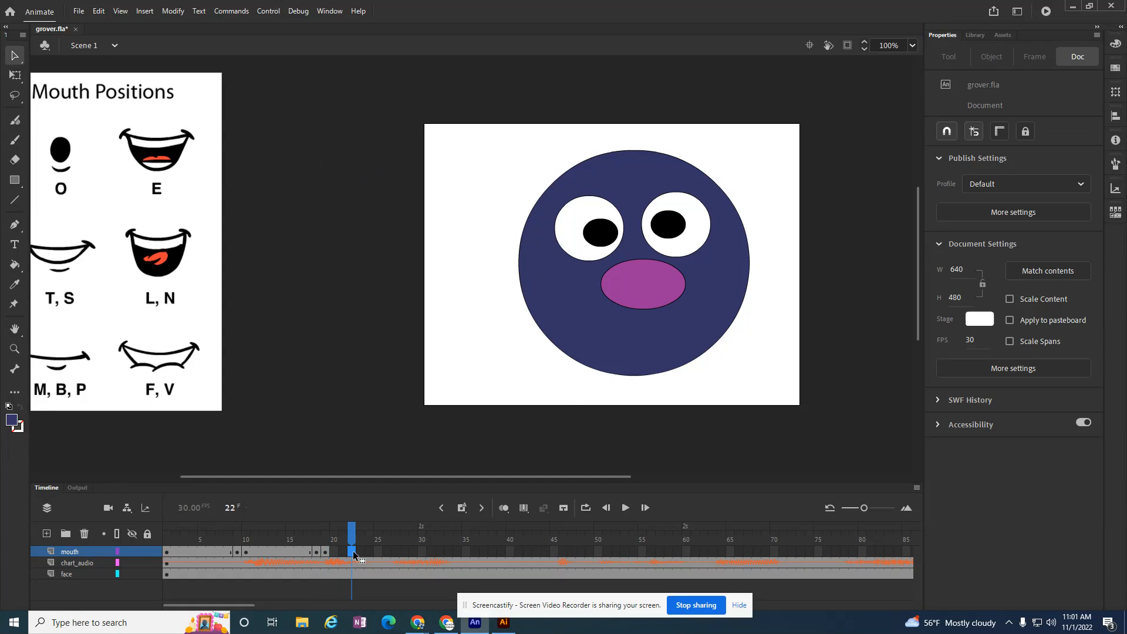
right_click(354, 551)
left_click(418, 293)
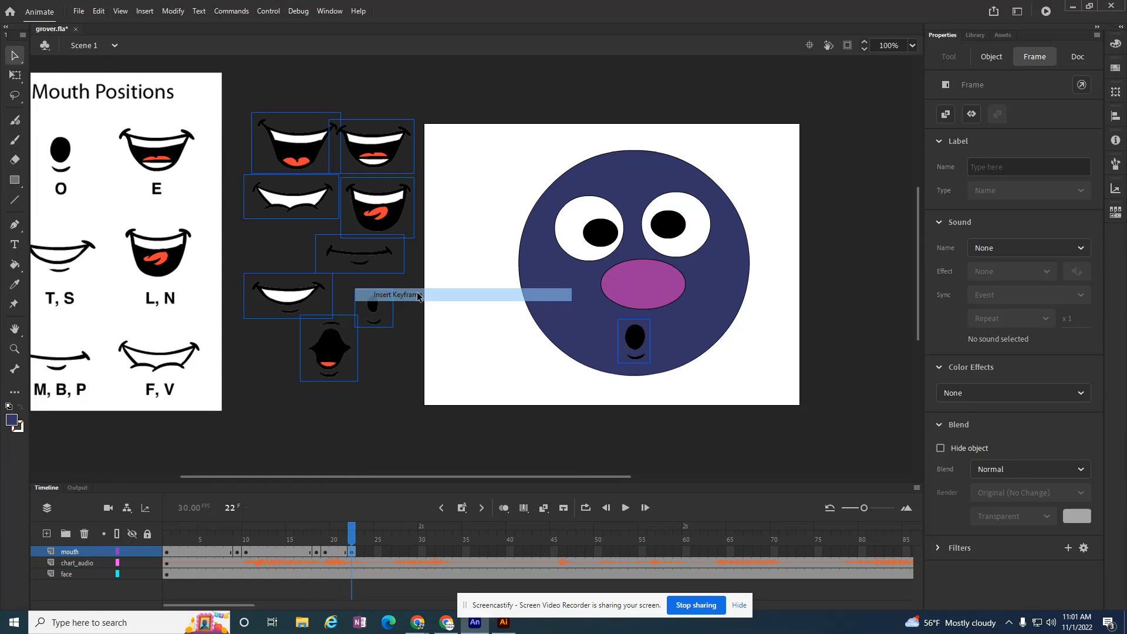
left_click_drag(350, 534, 167, 535)
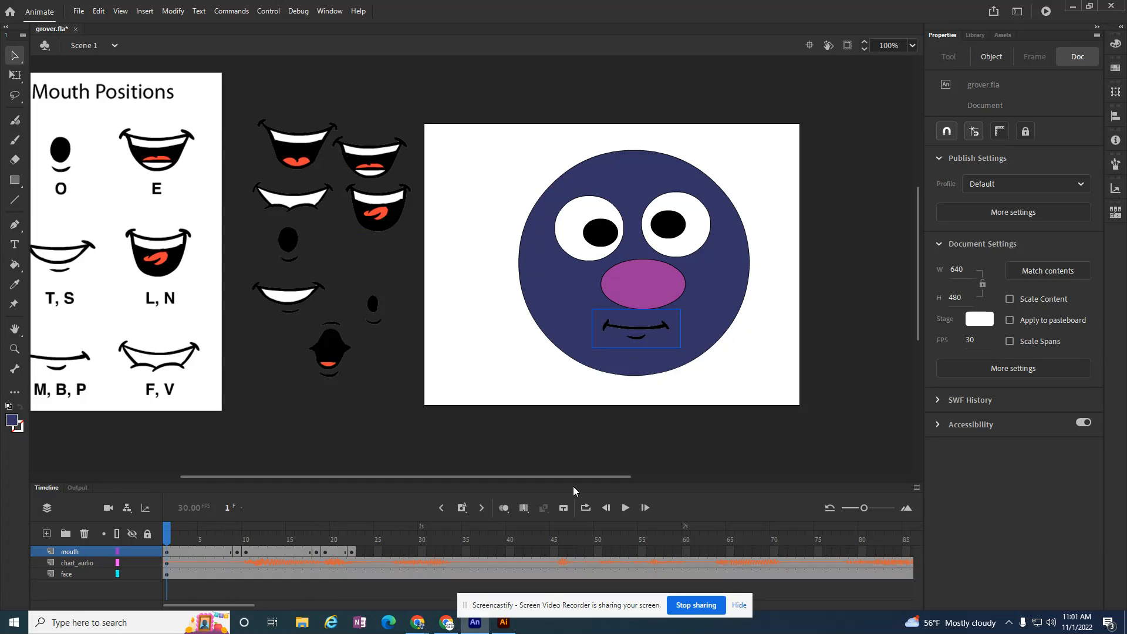
left_click(626, 508)
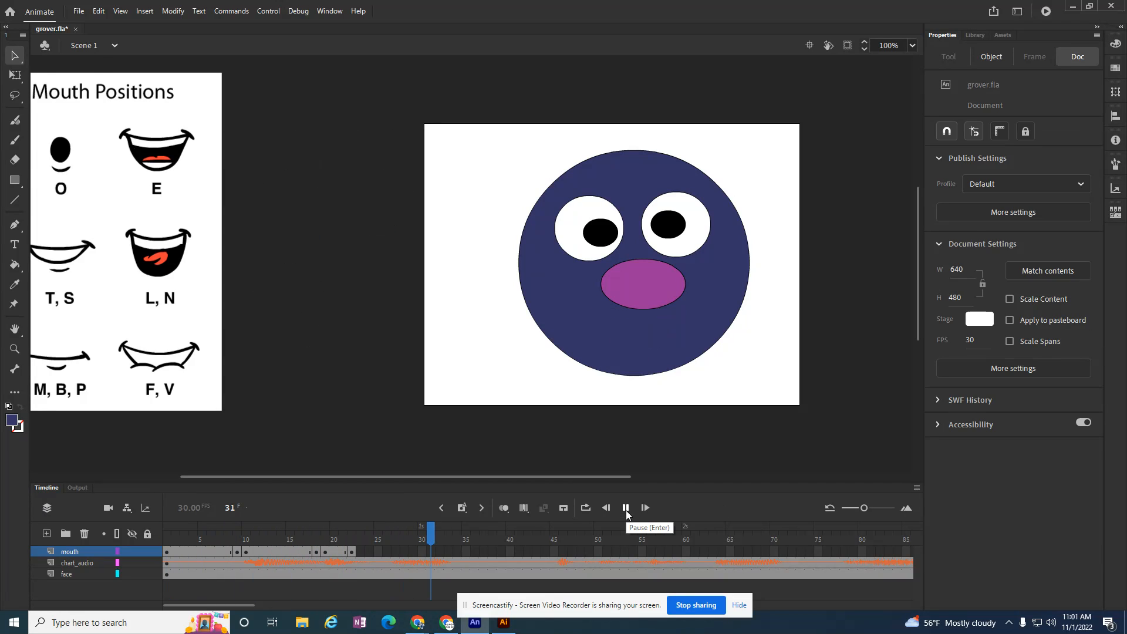
left_click_drag(556, 533, 151, 546)
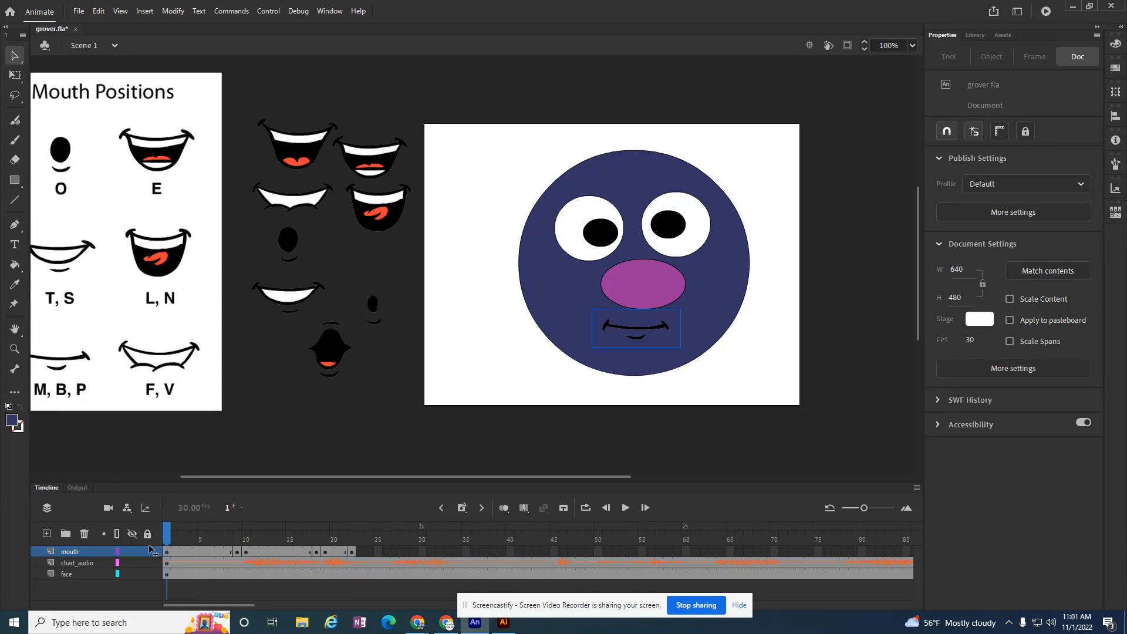
- Shift the mouth layer's keyframes at frames 18 and 19 one frame earlier and replay the animation from frame 1
left_click(326, 553)
left_click(317, 553)
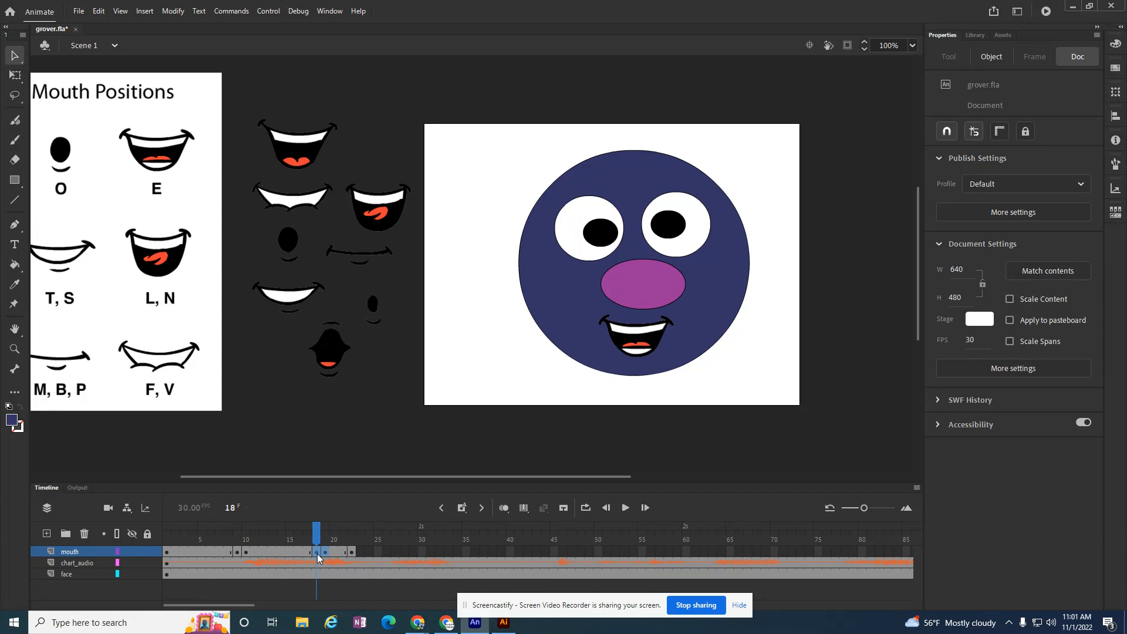
left_click(307, 534)
left_click_drag(307, 534, 167, 534)
left_click(629, 509)
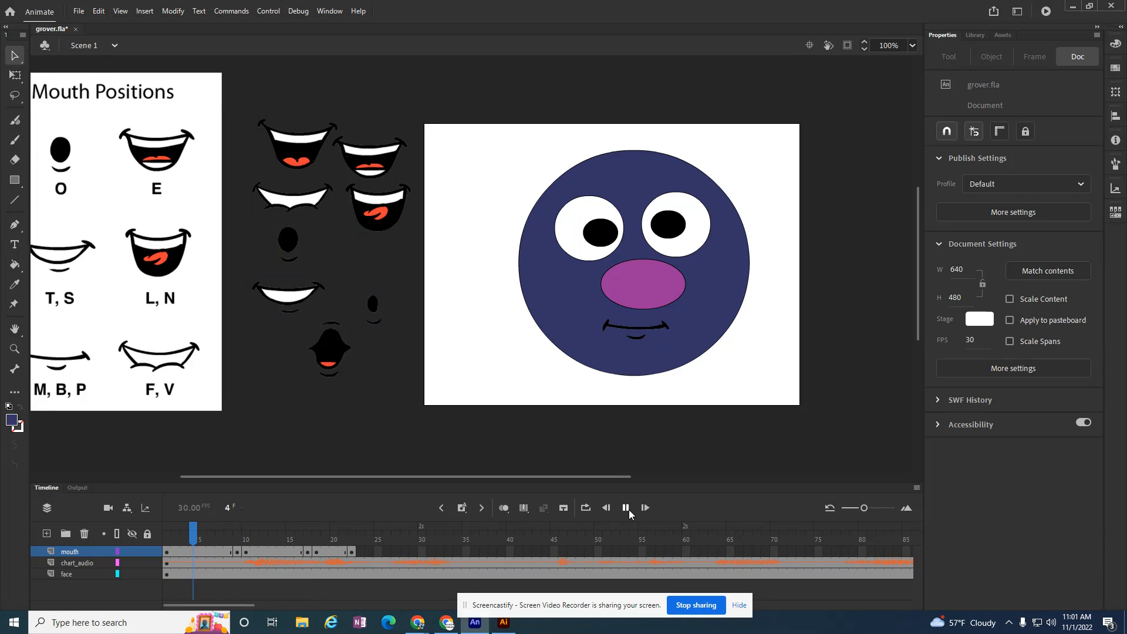
left_click(624, 509)
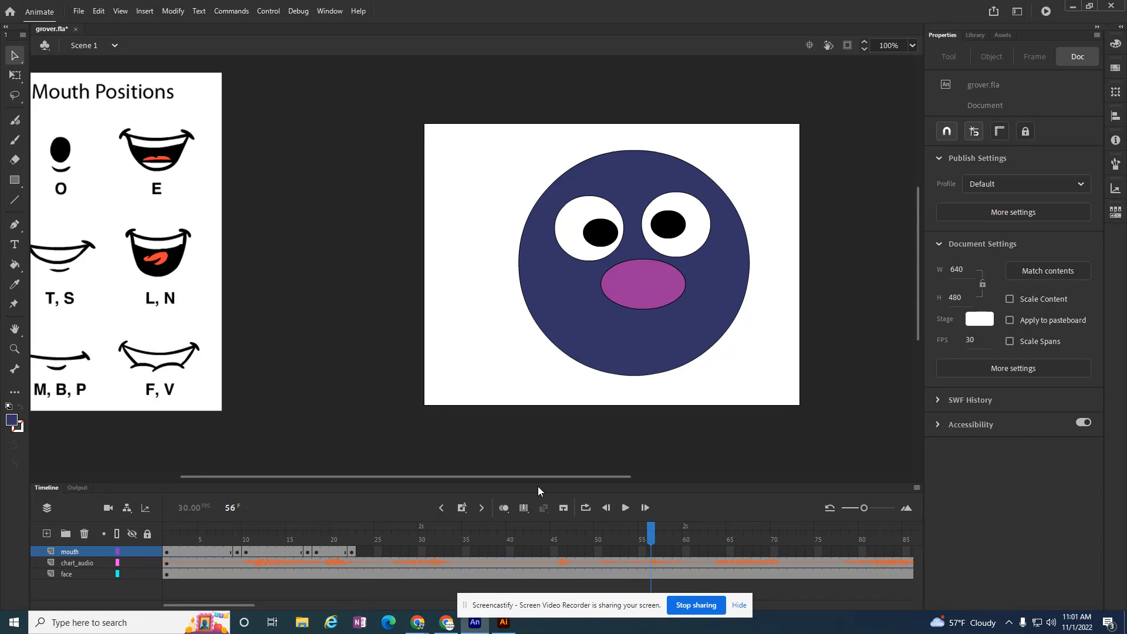
- Insert keyframes at frames 26 and 27 of the mouth layer and deselect all the mouth images
right_click(390, 551)
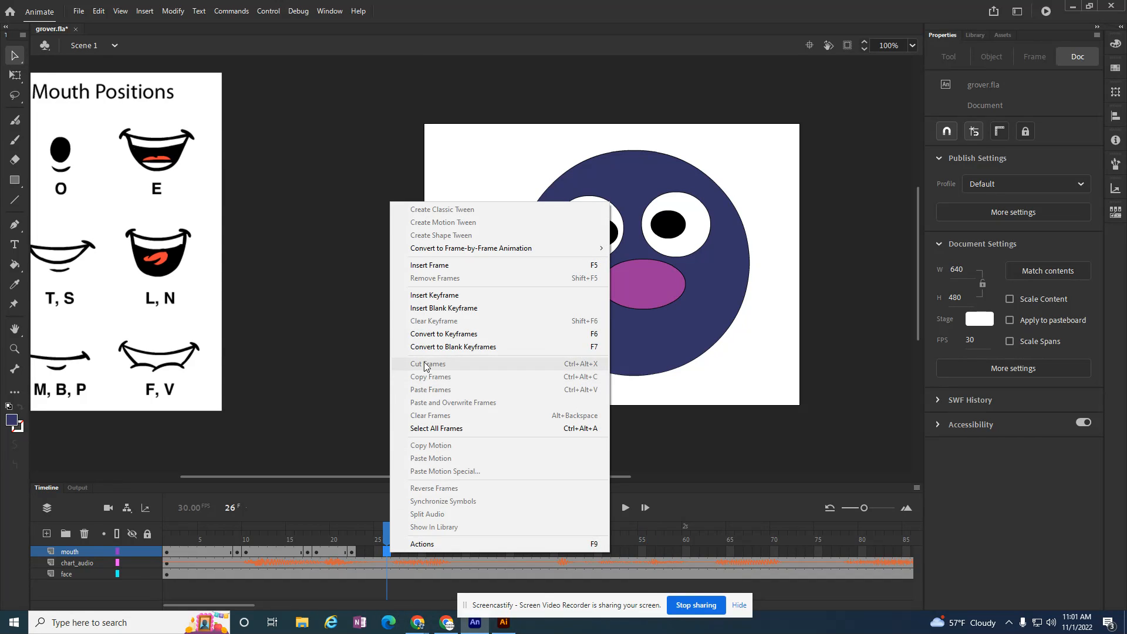
left_click(427, 295)
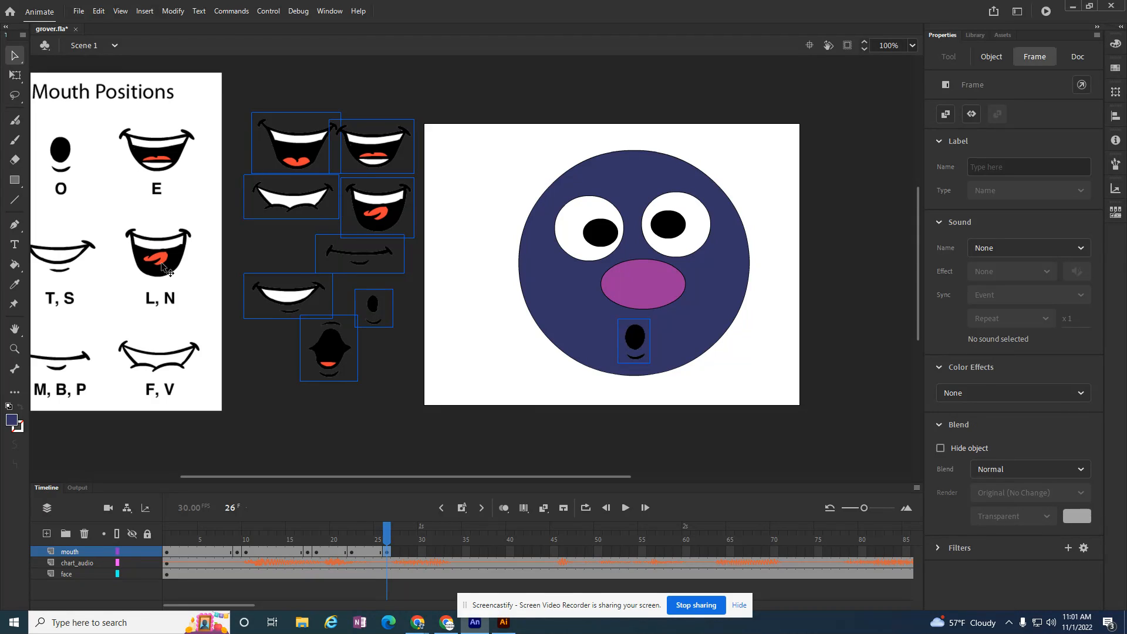
right_click(396, 552)
left_click(492, 296)
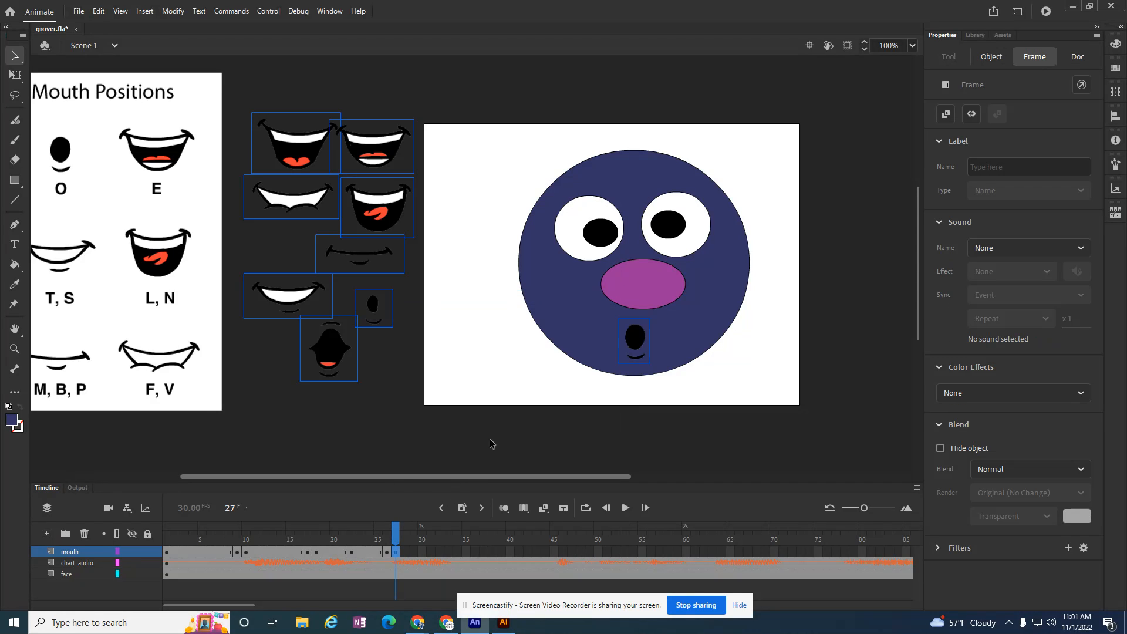
left_click_drag(374, 200, 582, 315)
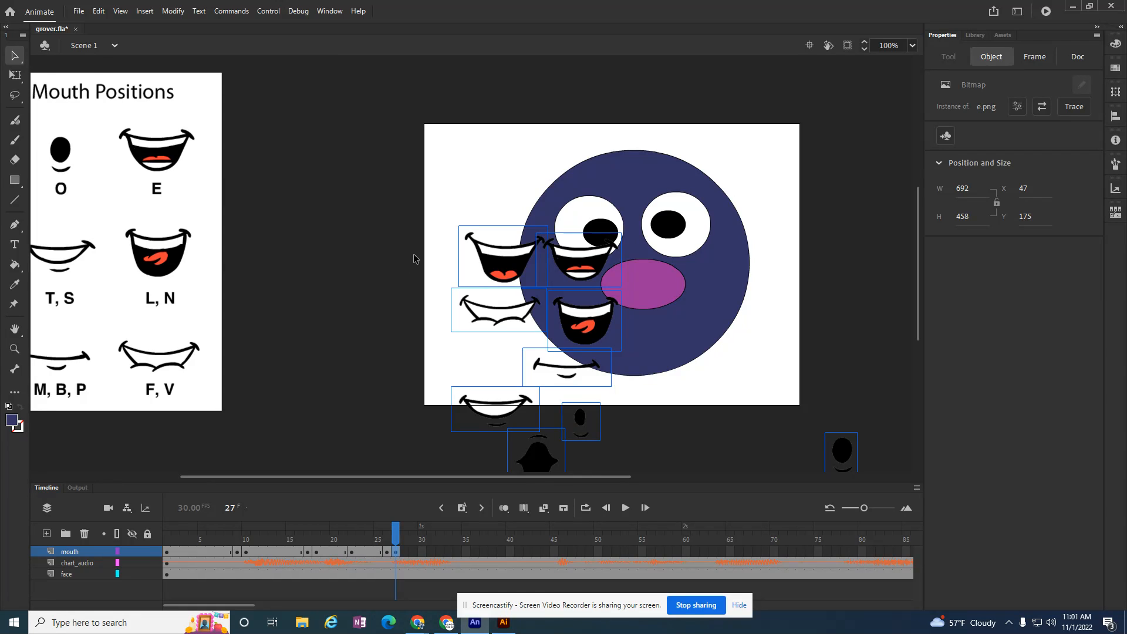
key("ctrl+z")
left_click(486, 93)
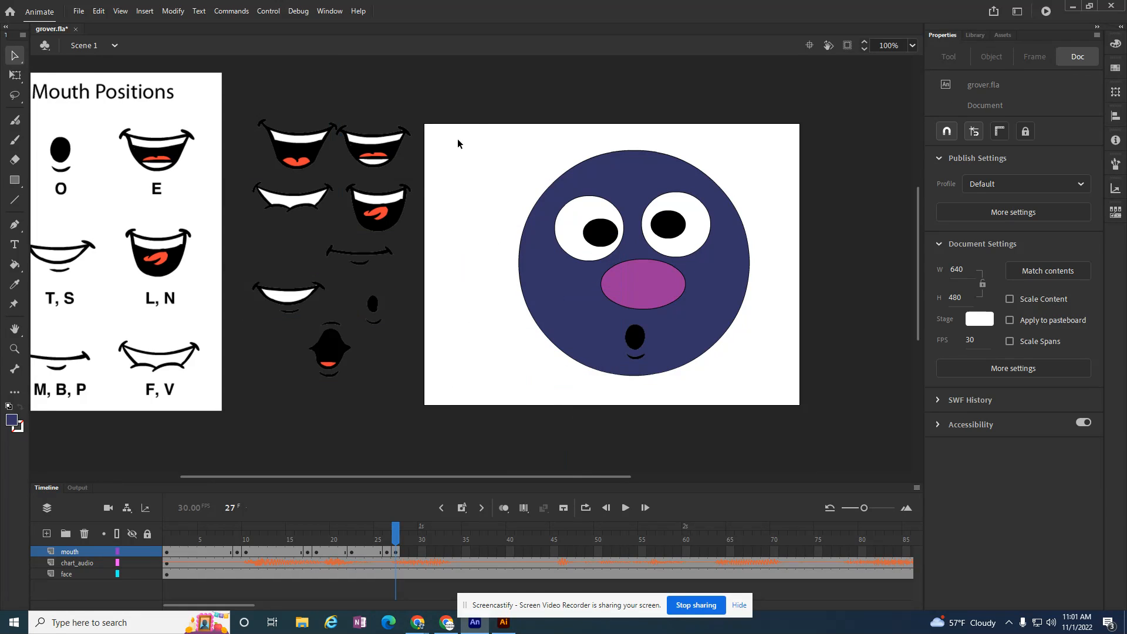
- At frame 27, place the L, N mouth on the face below the nose and move the O mouth off the stage to about X -265, Y 181
left_click(391, 236)
left_click_drag(374, 205, 288, 252)
left_click(638, 341)
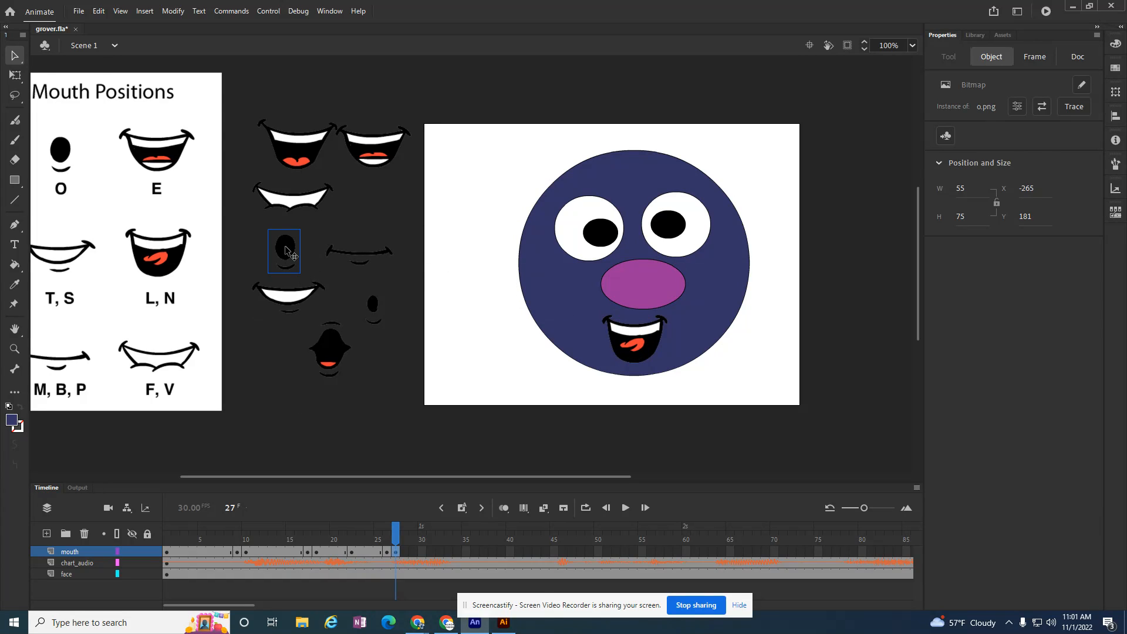
- Insert keyframes at frames 33 and 34 of the mouth layer and clear the selection of mouths
right_click(445, 551)
left_click(493, 294)
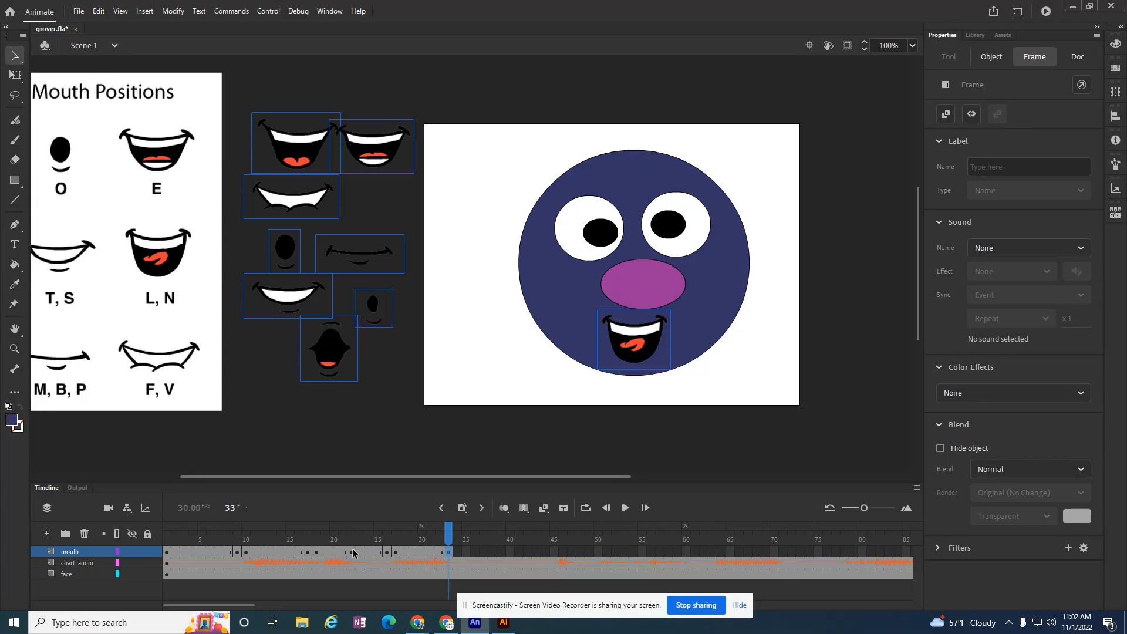
right_click(459, 550)
left_click(493, 293)
left_click_drag(353, 252, 531, 325)
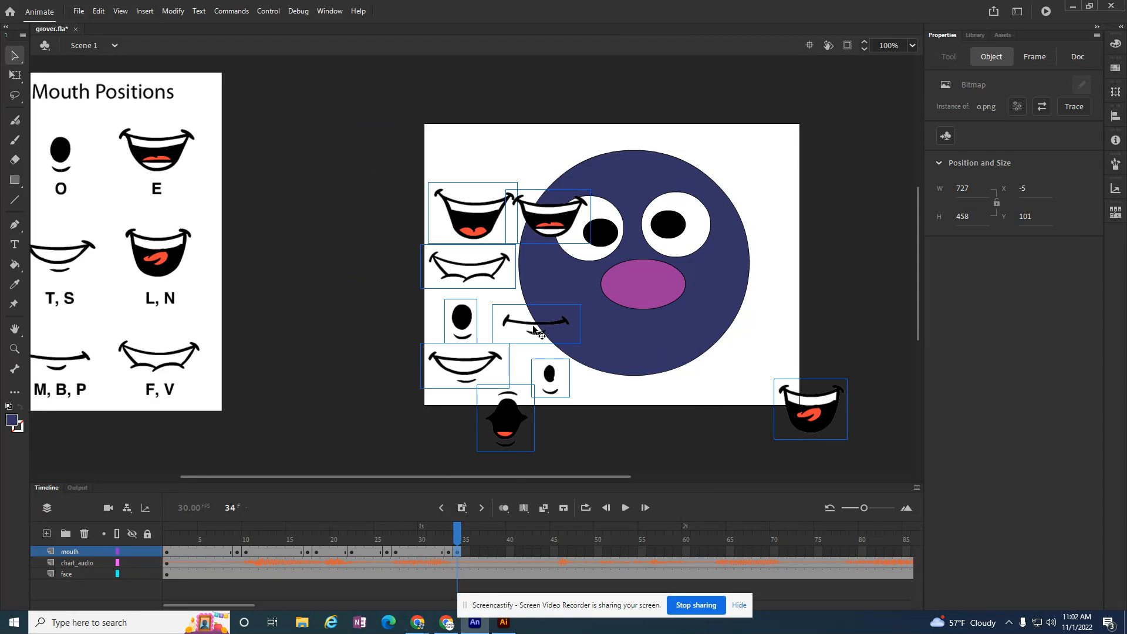
key("ctrl+z")
left_click(530, 95)
- At frame 34, place the M, B, P mouth on the face at about X 279, Y 317 and move the L, N mouth back off the stage
left_click_drag(359, 256, 631, 323)
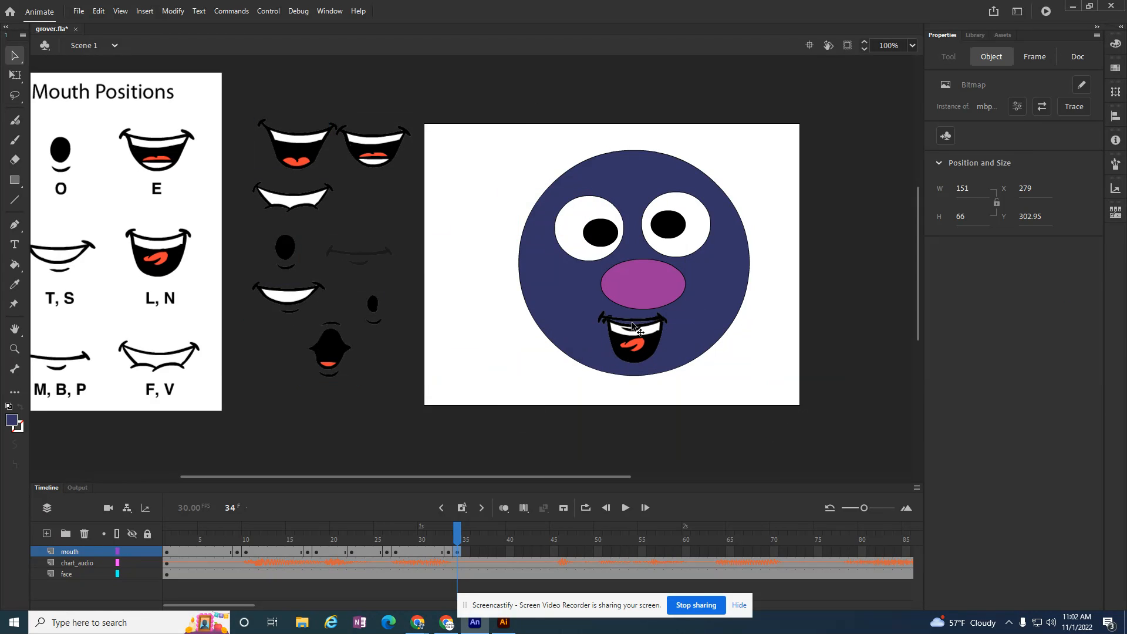
left_click(858, 270)
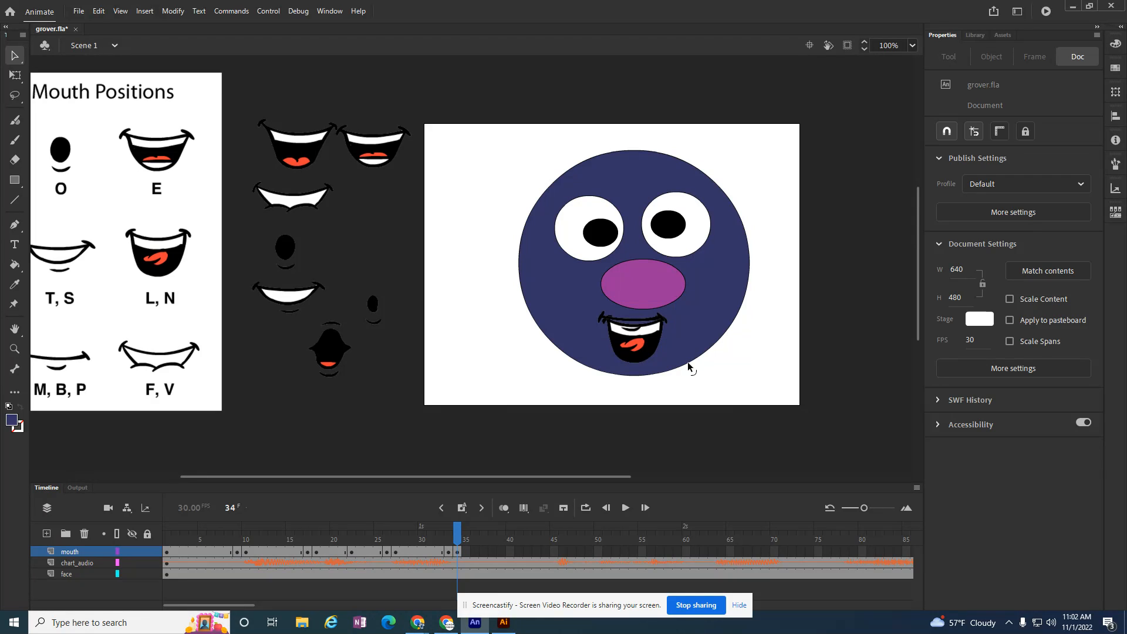
left_click_drag(639, 354, 374, 258)
left_click(636, 324)
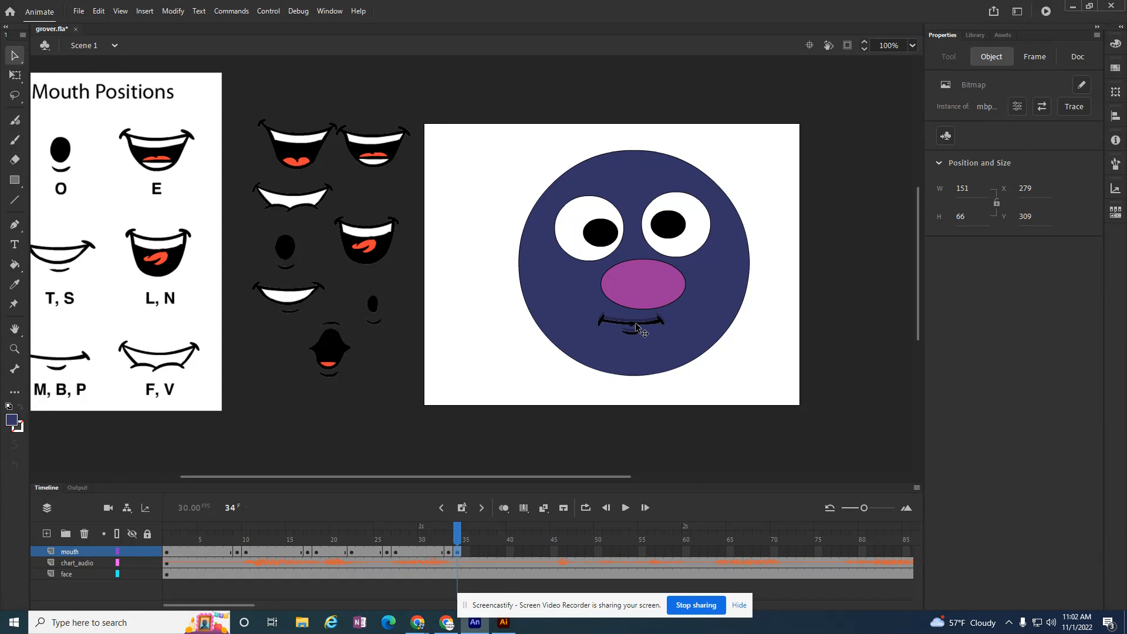
left_click_drag(637, 324, 637, 329)
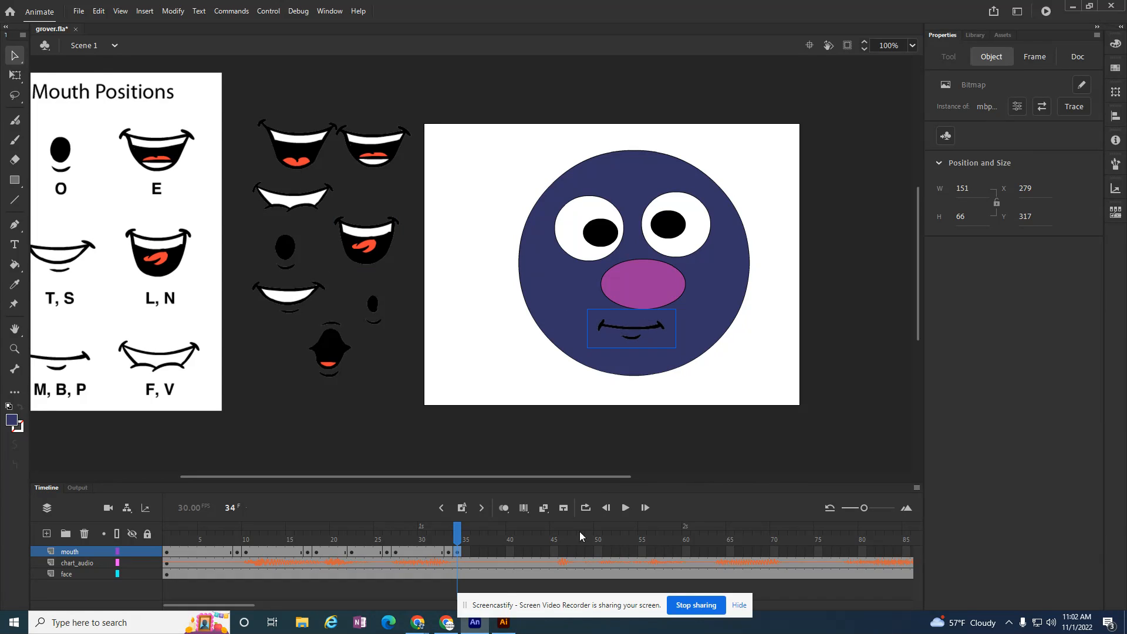
- Insert a keyframe at frame 44 of the mouth layer and play the animation from the start to check the timing
left_click(551, 552)
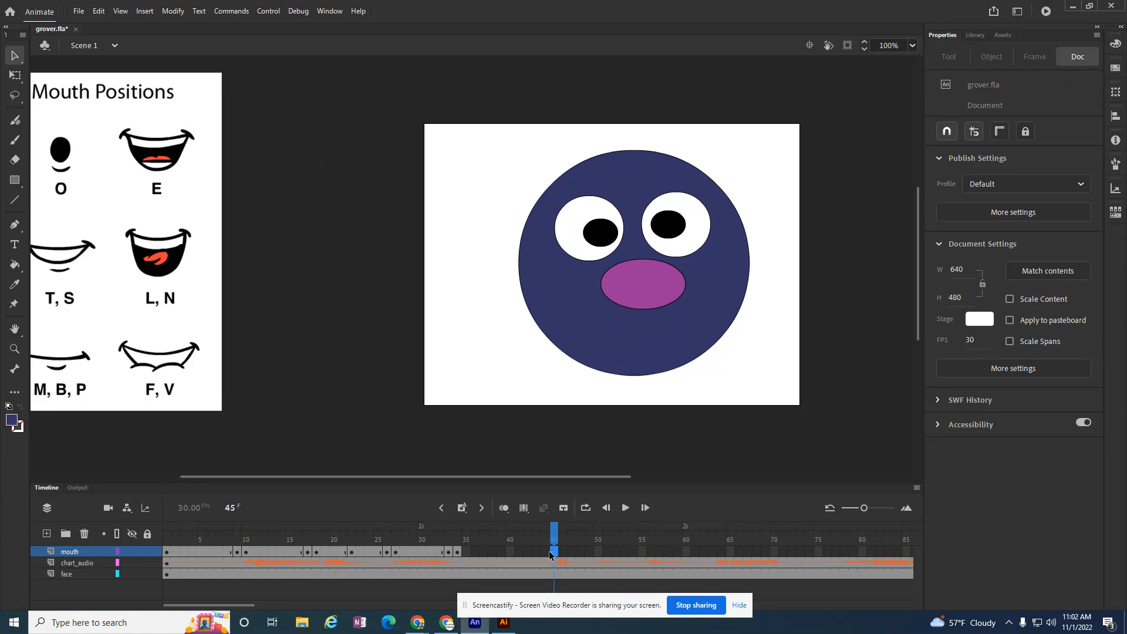
right_click(545, 552)
left_click(581, 294)
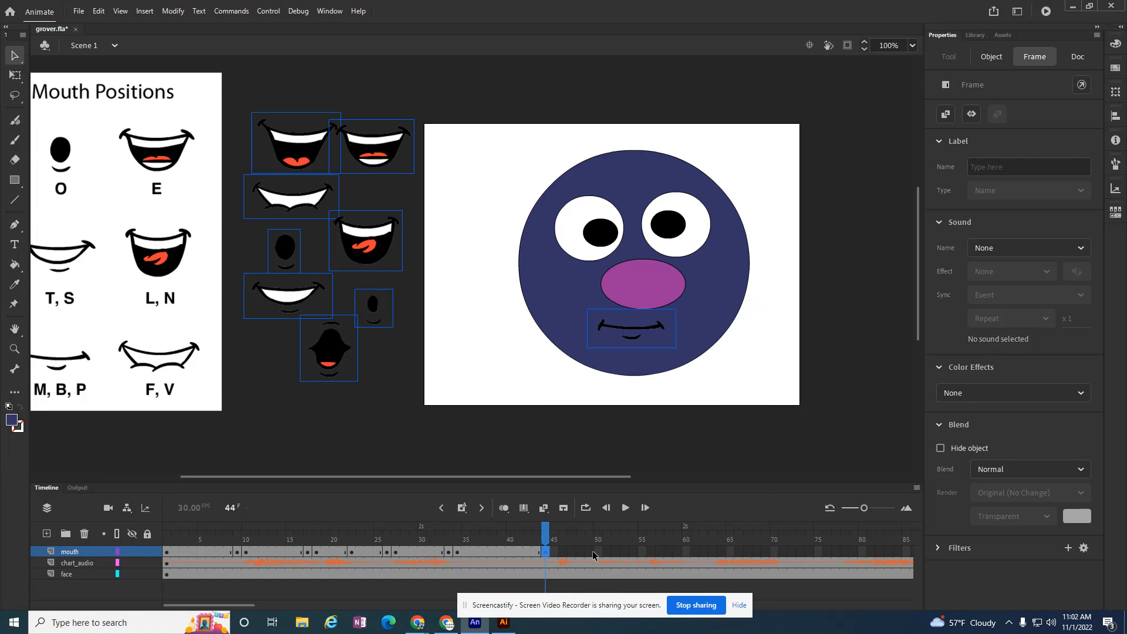
left_click_drag(544, 538, 166, 537)
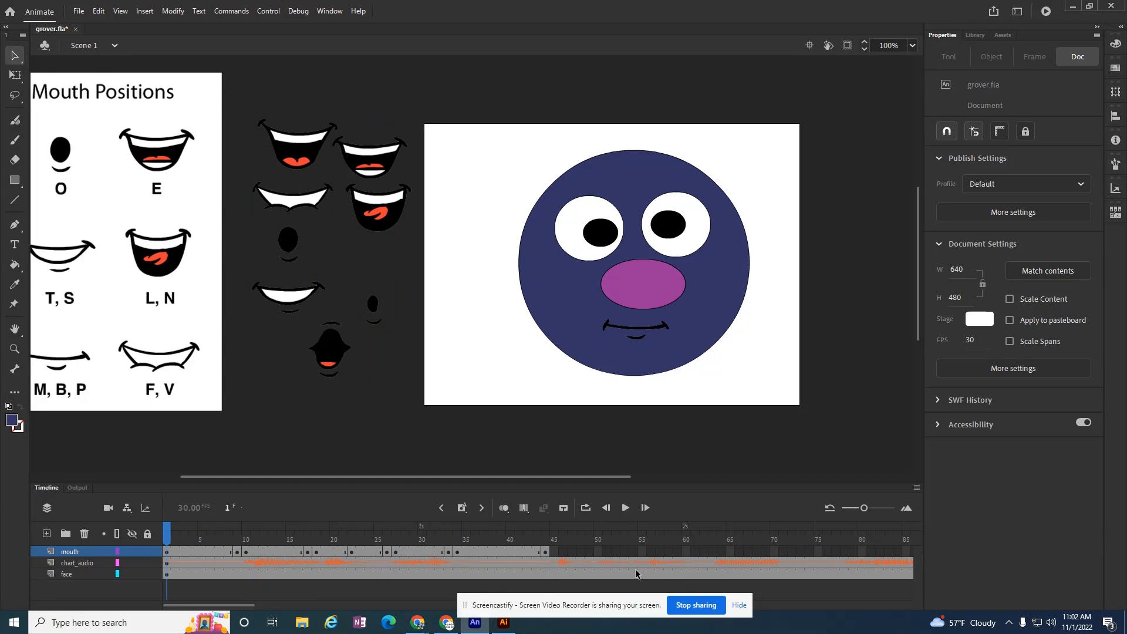
left_click(622, 511)
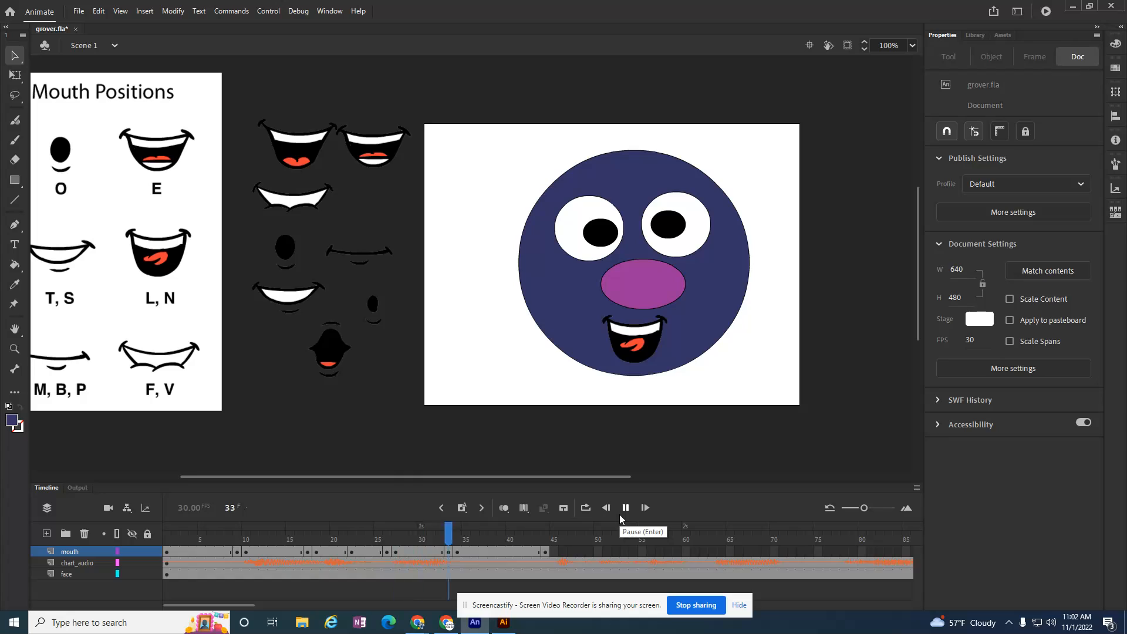
left_click(623, 509)
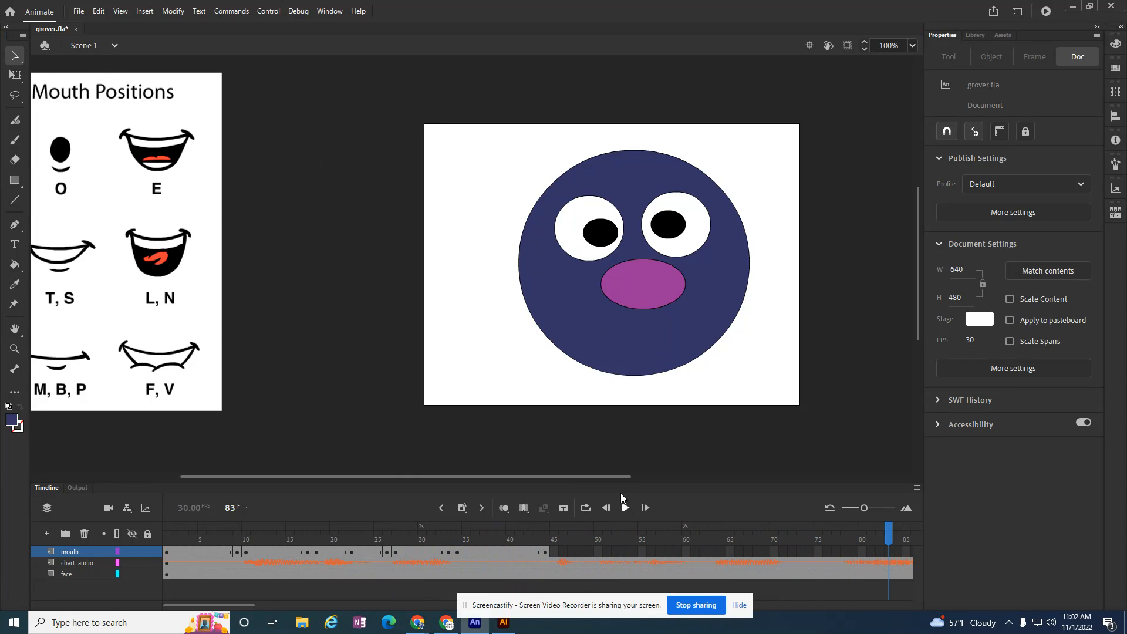